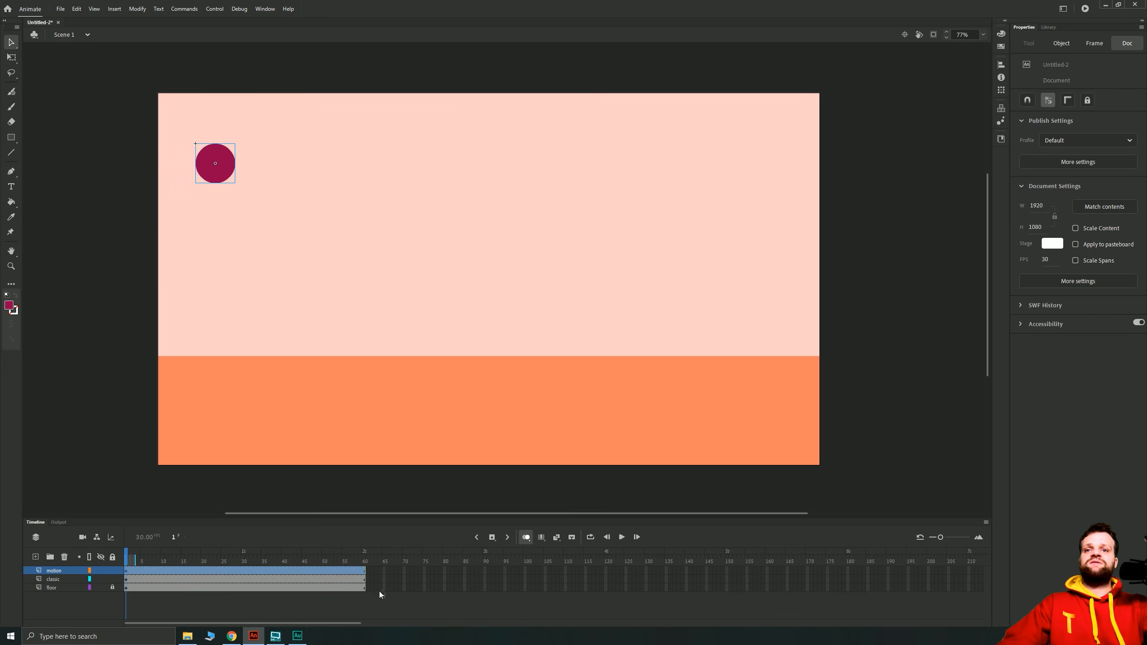
Step: Hide the motion layer, then keyframe the classic layer at frame 60 with the ball on the floor at about X 1511, Y 650
left_click(392, 578)
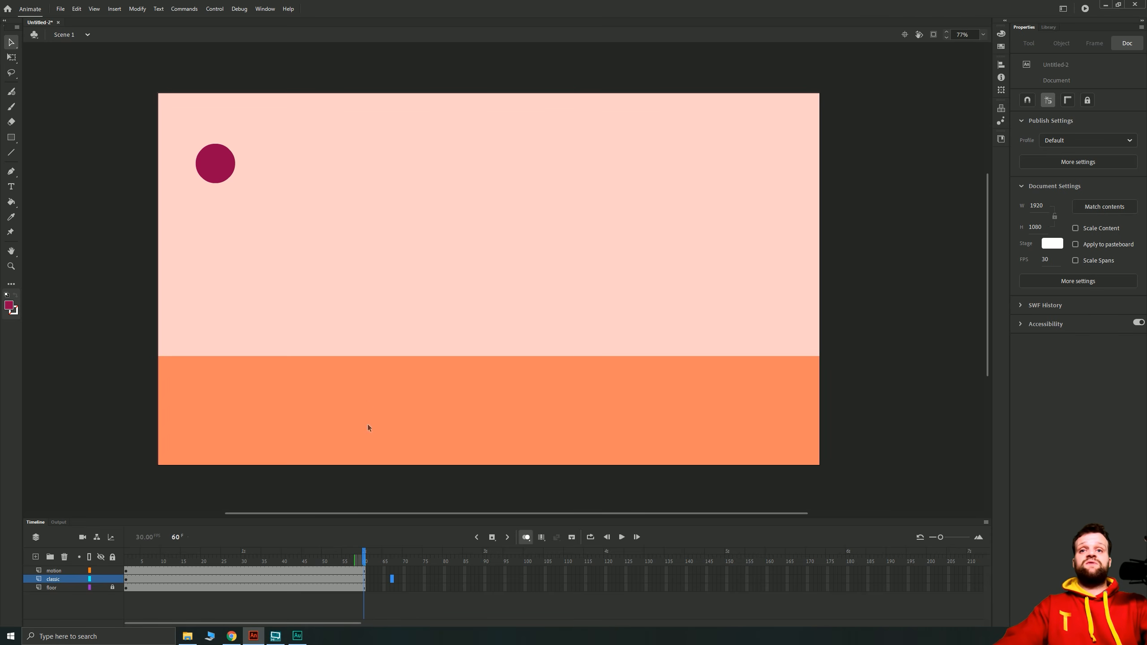
left_click(101, 571)
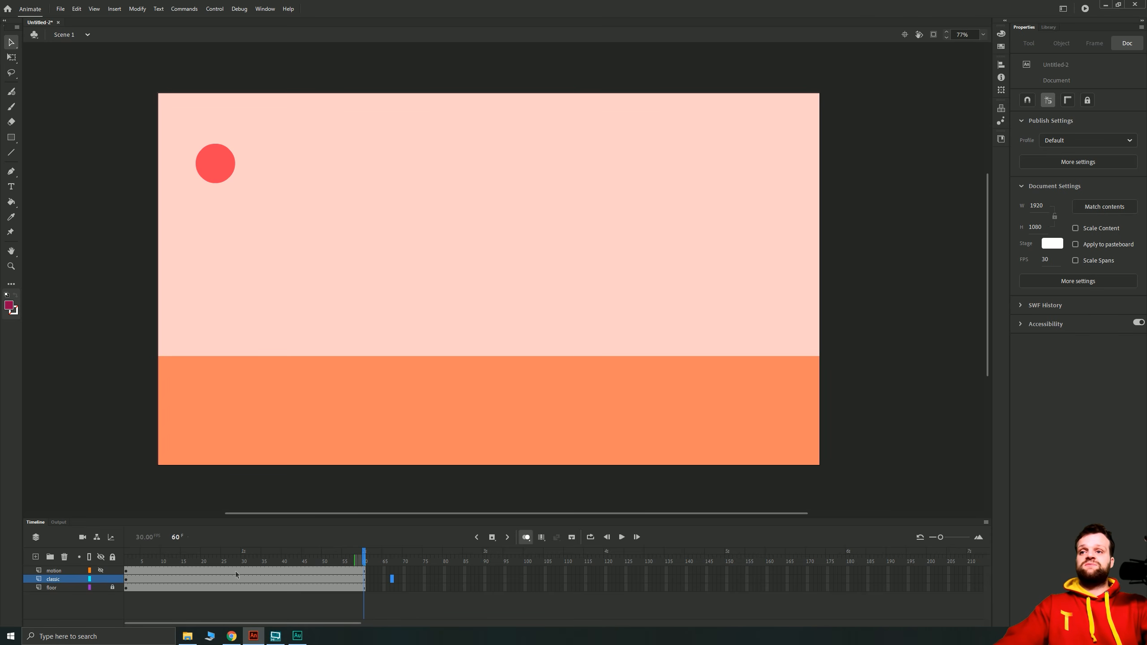
left_click(367, 579)
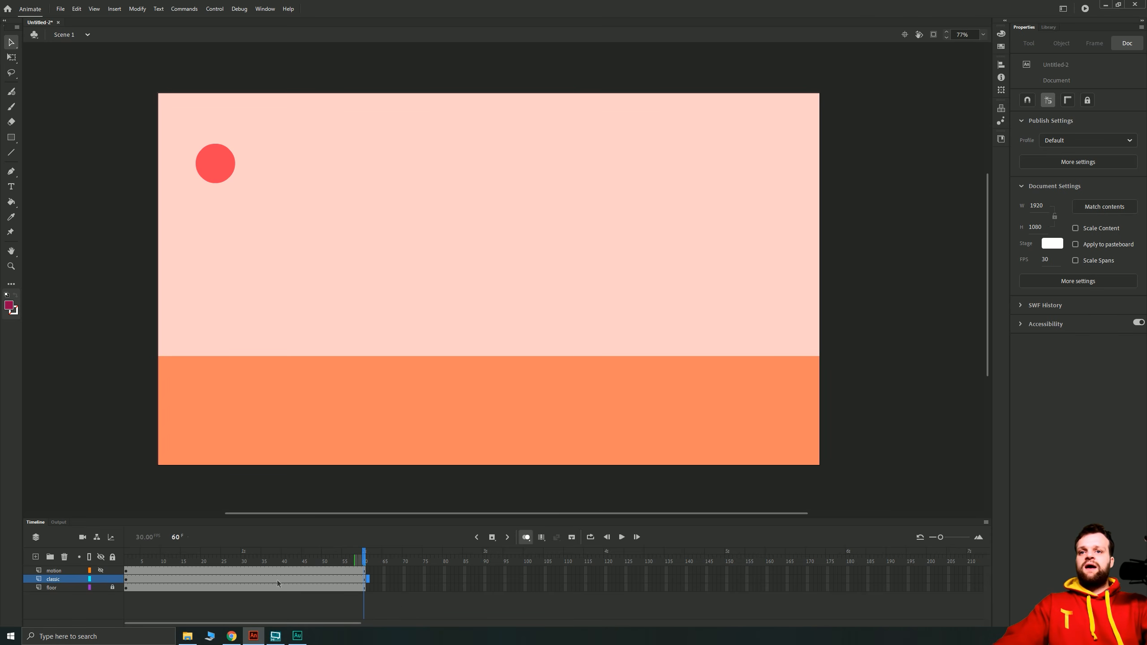
left_click(361, 581)
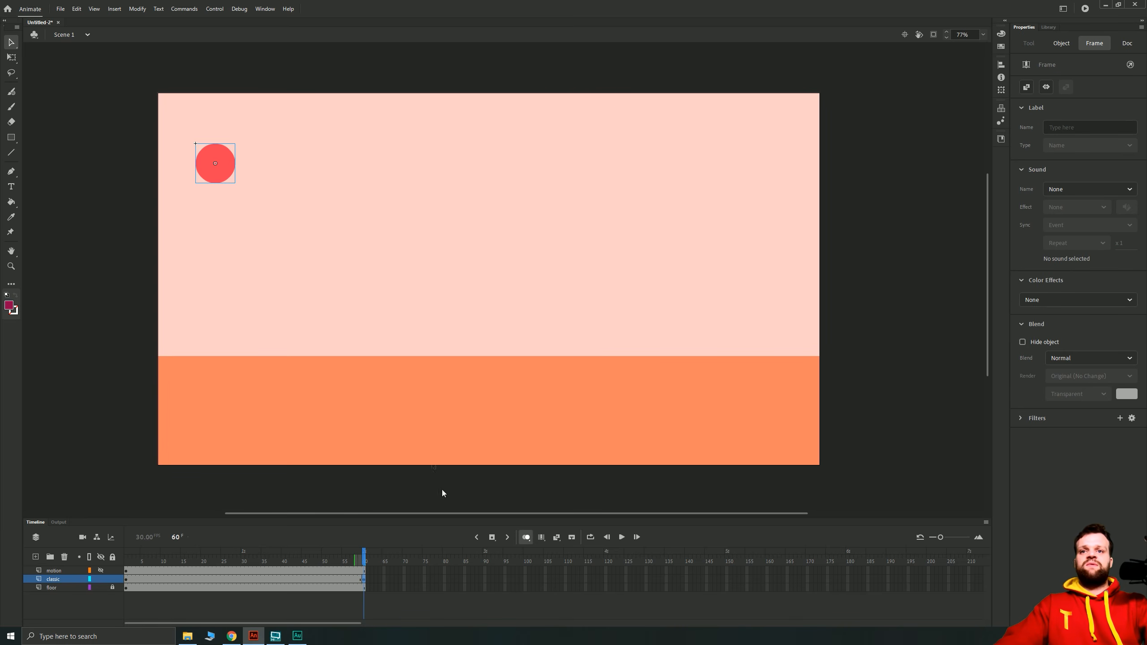
left_click_drag(217, 180, 698, 352)
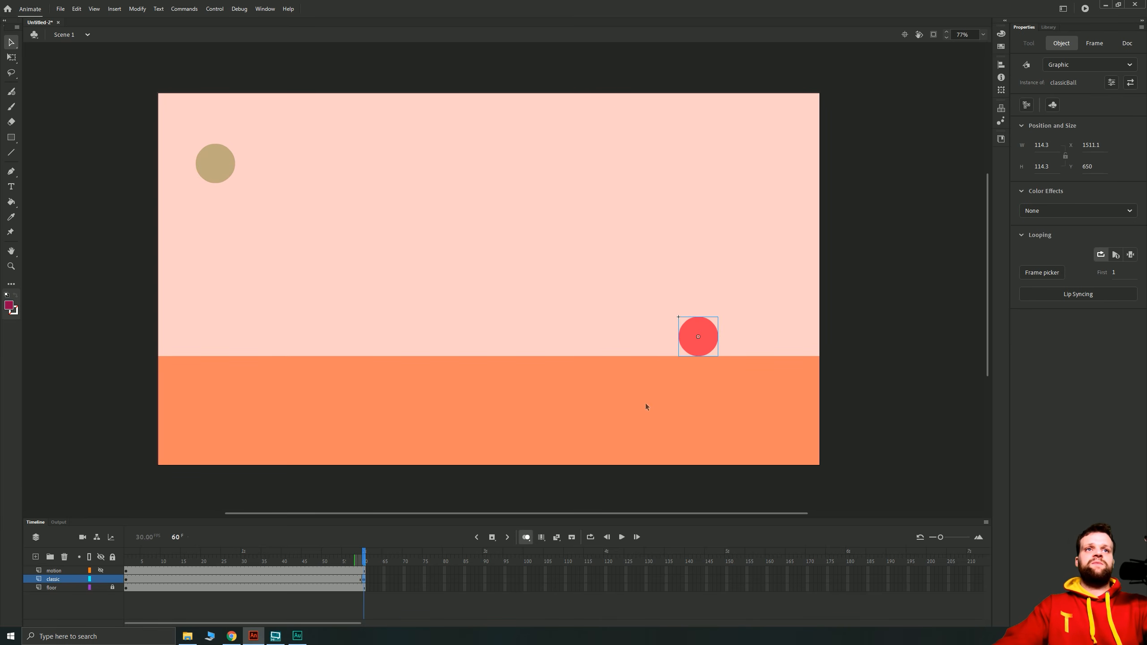
Step: Create a classic tween between the first and last keyframes of the classic layer
right_click(307, 580)
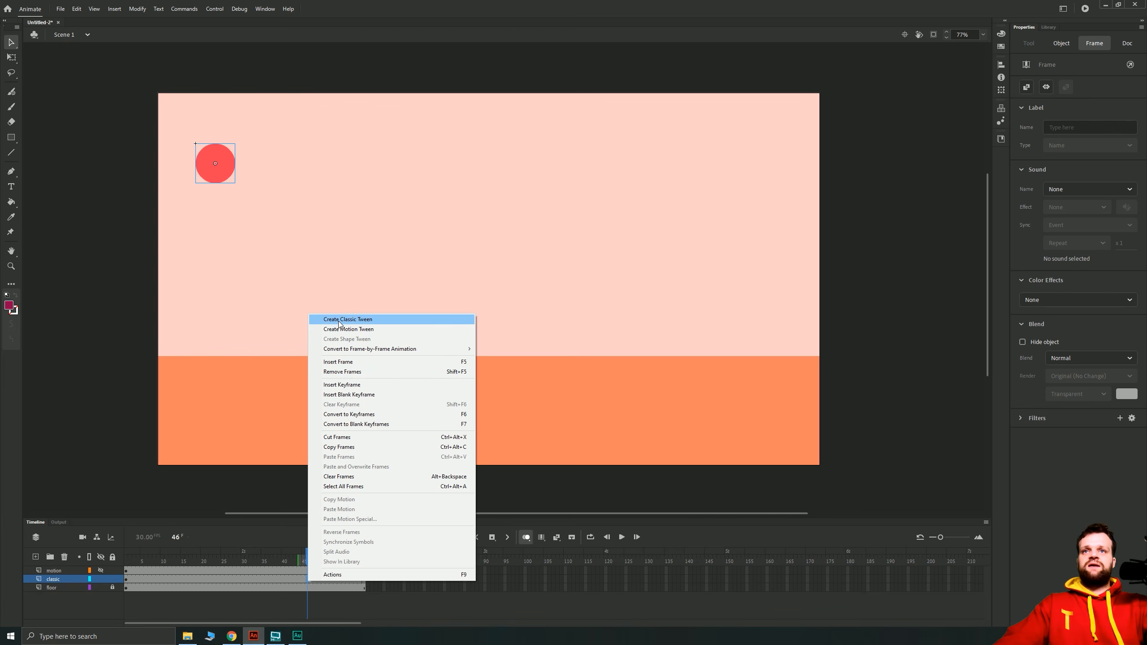
left_click(339, 320)
mouse_move(127, 573)
left_mouse_down()
mouse_move(384, 591)
mouse_move(129, 574)
left_mouse_up()
left_click_drag(217, 571, 168, 578)
Step: Keyframe the classic ball down on the floor at frame 12 and up in the air at about X 821, Y 406 at frame 24
left_click(169, 580)
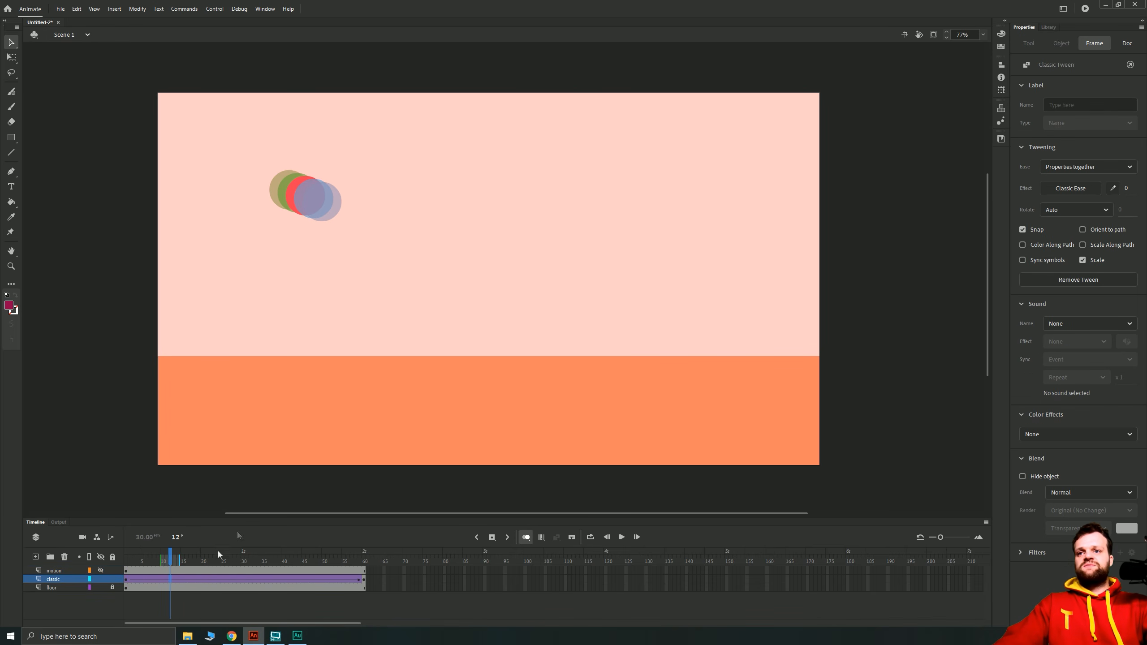
left_click(305, 197)
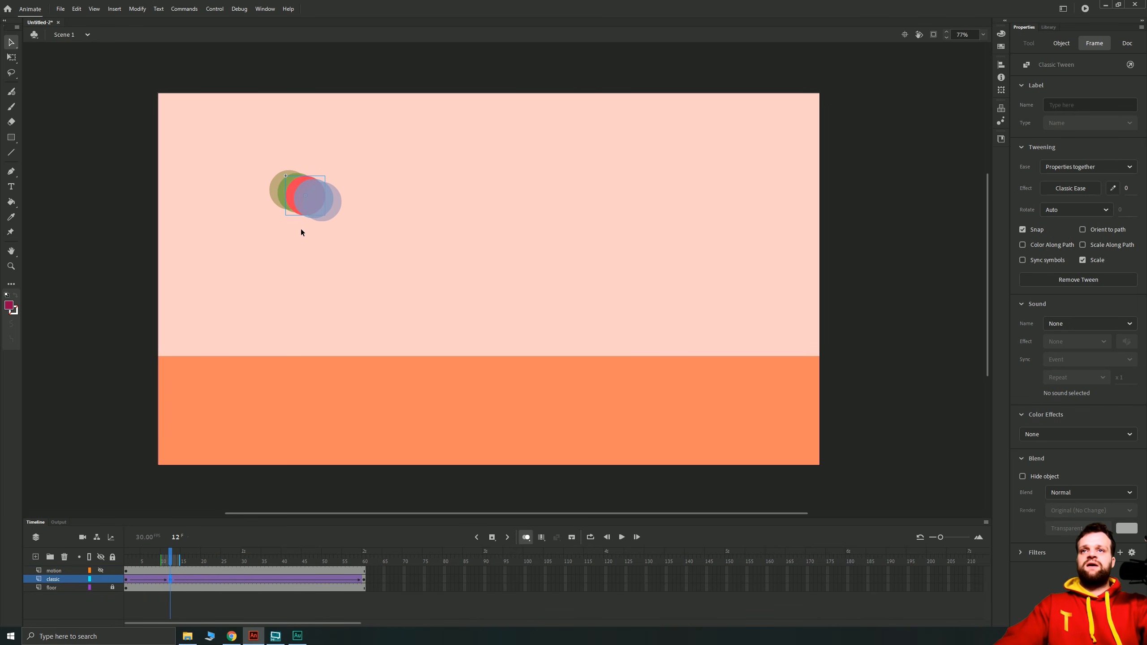
left_click_drag(310, 330, 318, 345)
left_click_drag(170, 560, 222, 560)
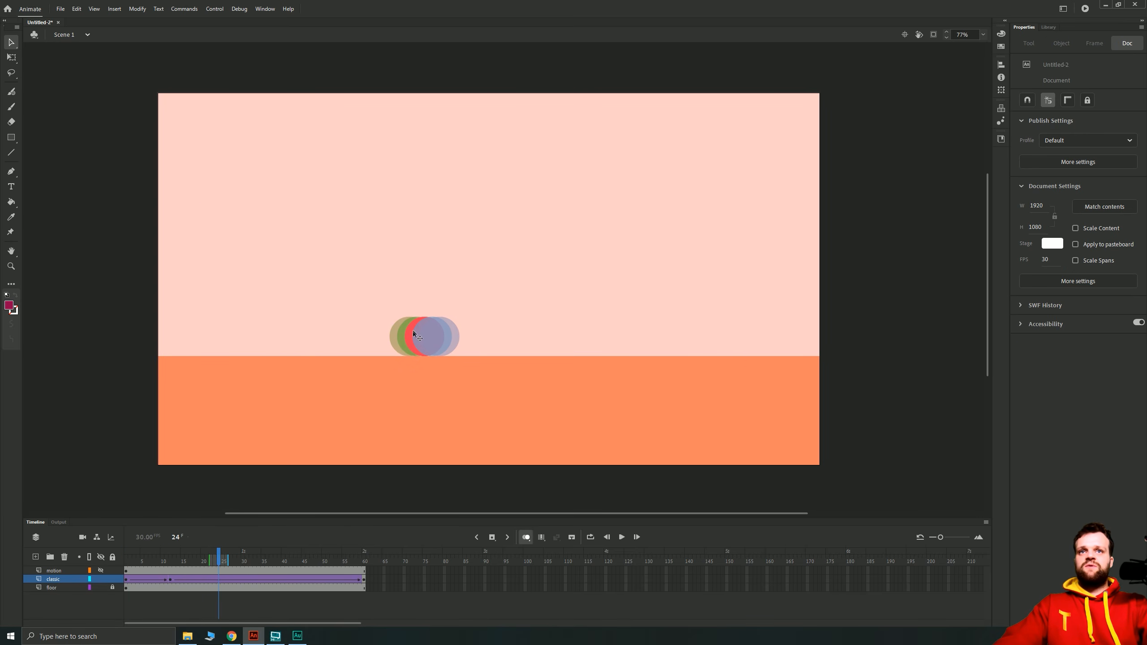
left_click_drag(421, 268, 445, 255)
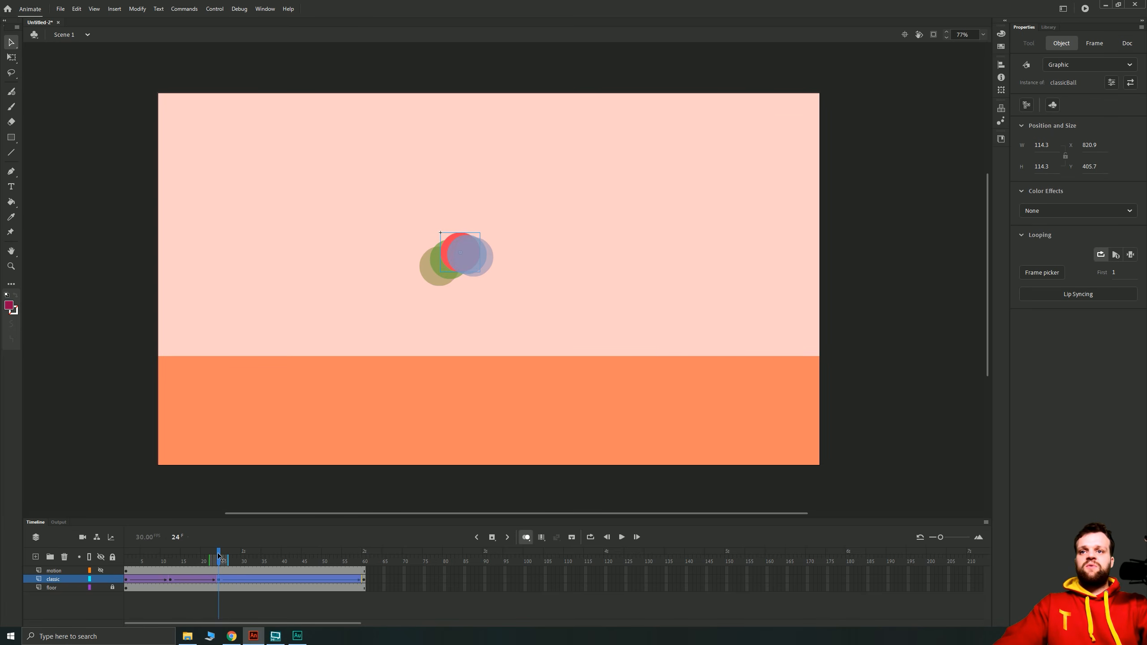
Step: Keyframe the classic ball on the floor at frame 37 and raised to about X 1431, Y 569 at frame 48
left_click_drag(219, 557, 272, 559)
left_click(384, 487)
left_click_drag(537, 290, 582, 340)
left_click_drag(271, 560, 317, 560)
left_click(422, 490)
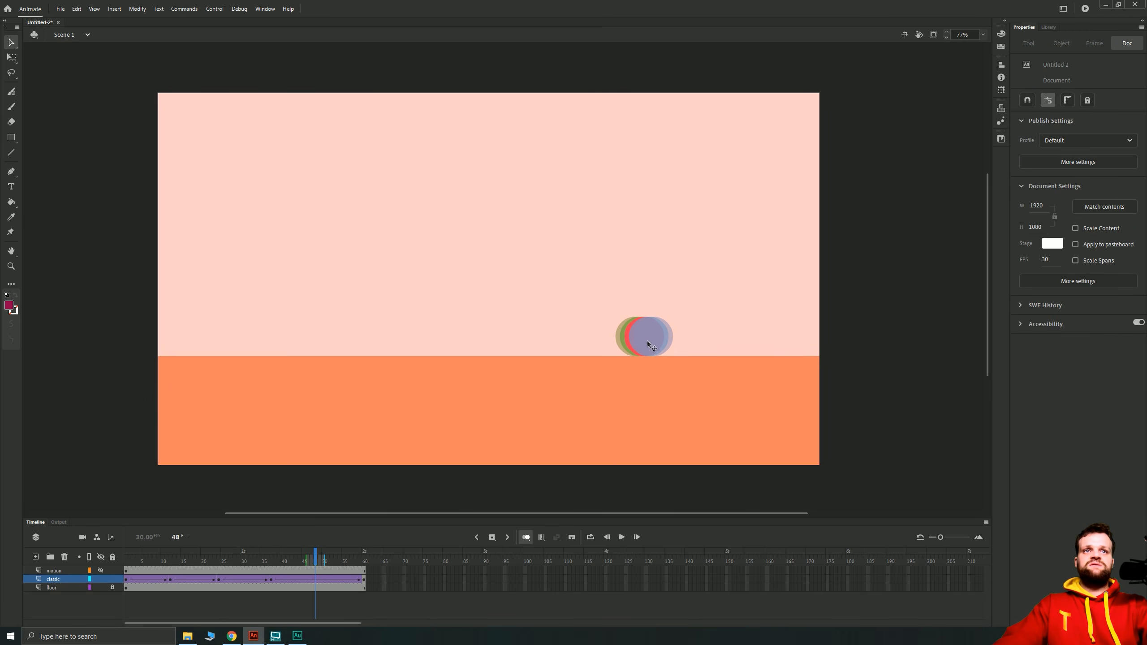
left_click_drag(651, 326, 663, 312)
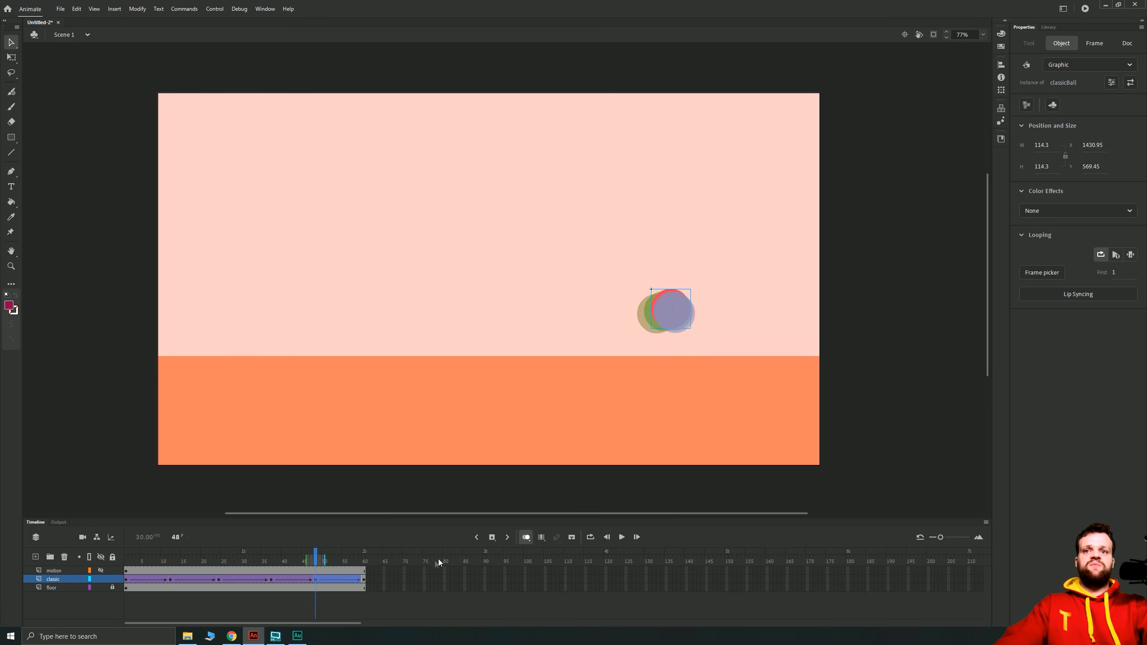
Step: Play the bounce animation from the first frame to check the ball's motion
left_click(364, 570)
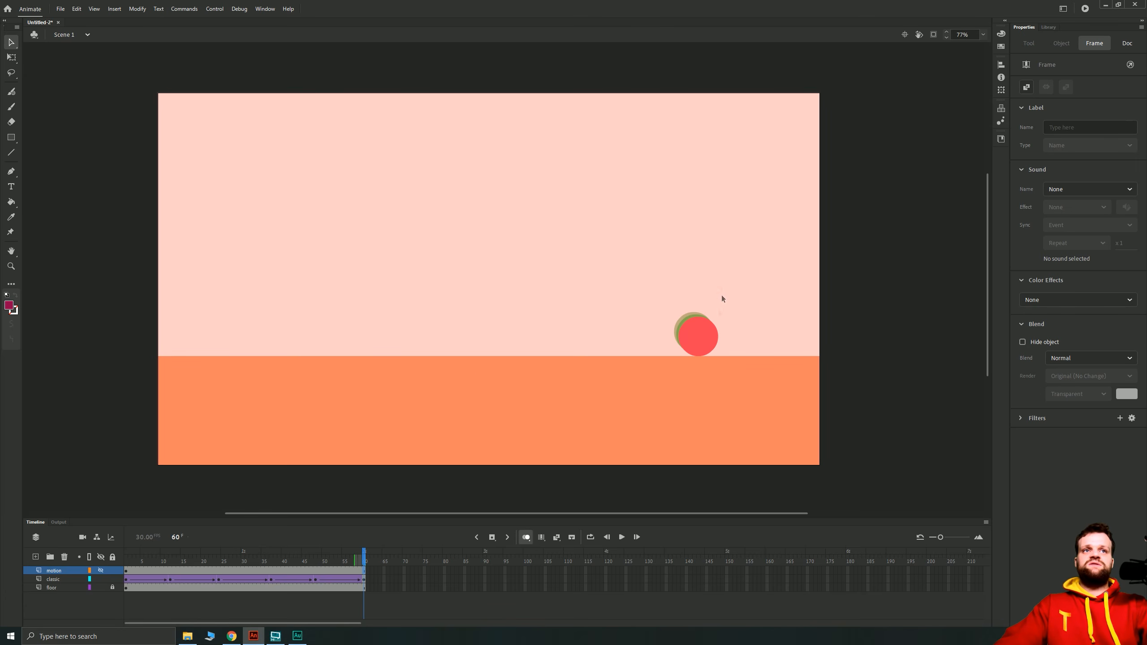
left_click_drag(339, 561, 54, 557)
key("Return")
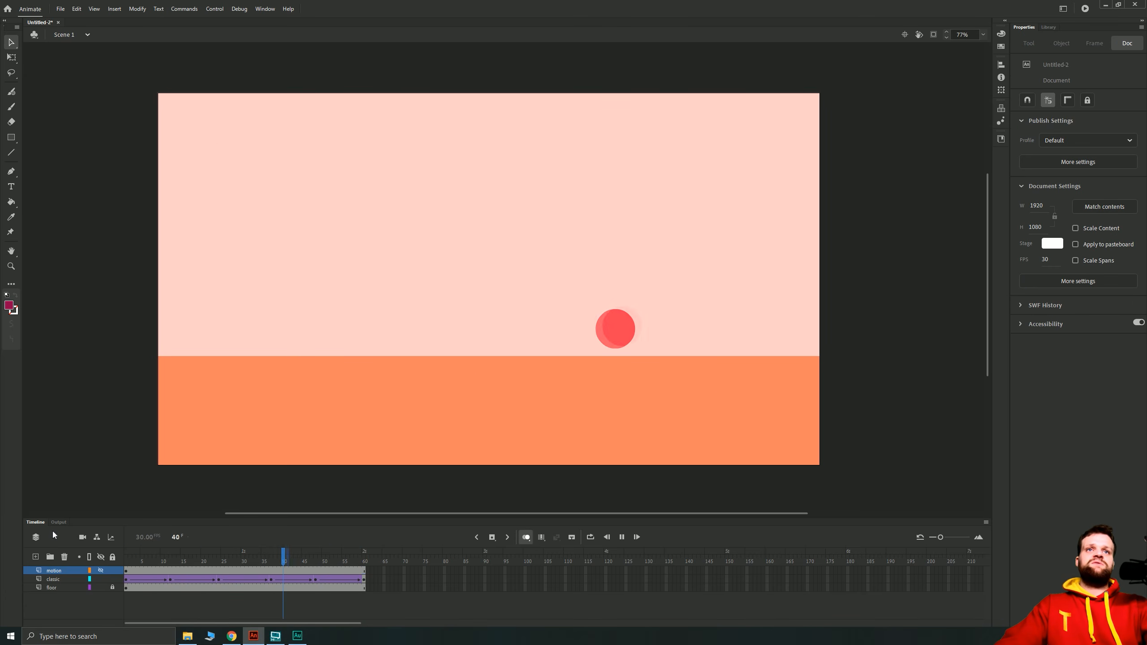
key("Return")
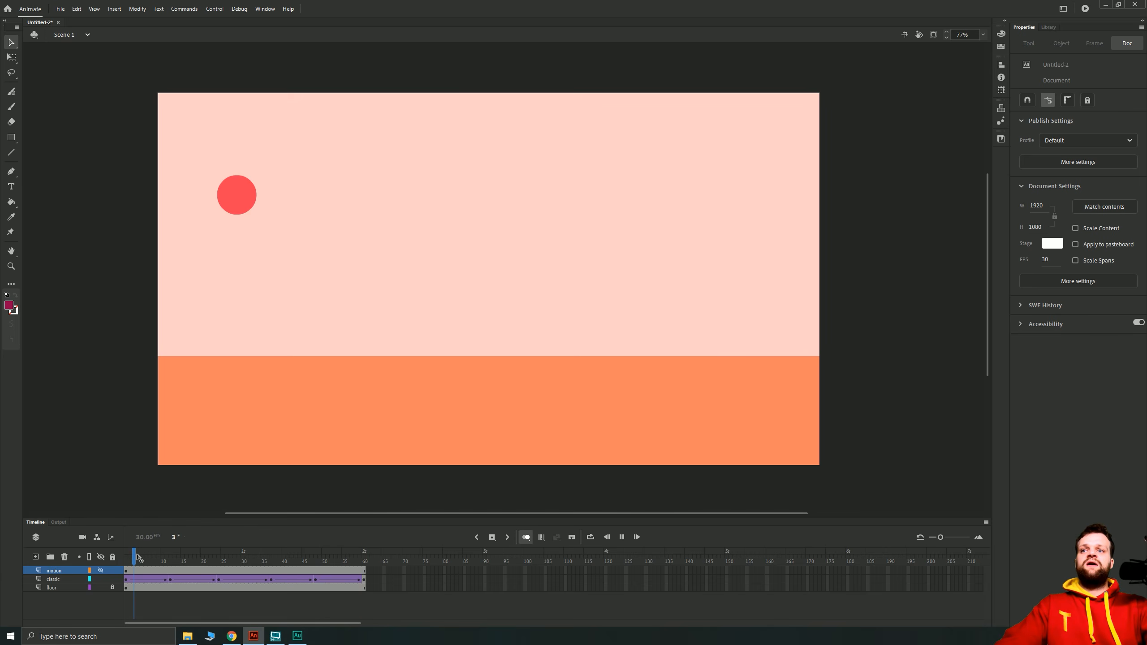
left_click(139, 560)
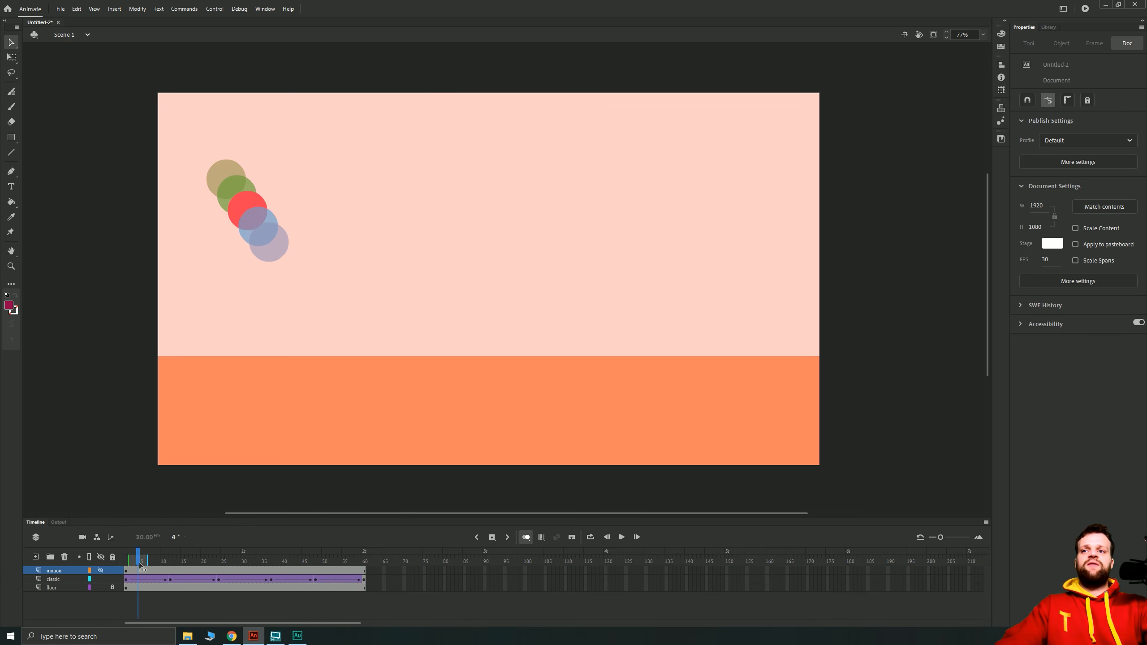
left_click(130, 577)
key("Return")
Step: Apply the Circ Ease-In effect to the classic layer's first tween span, before the frame 12 keyframe
left_click(142, 579)
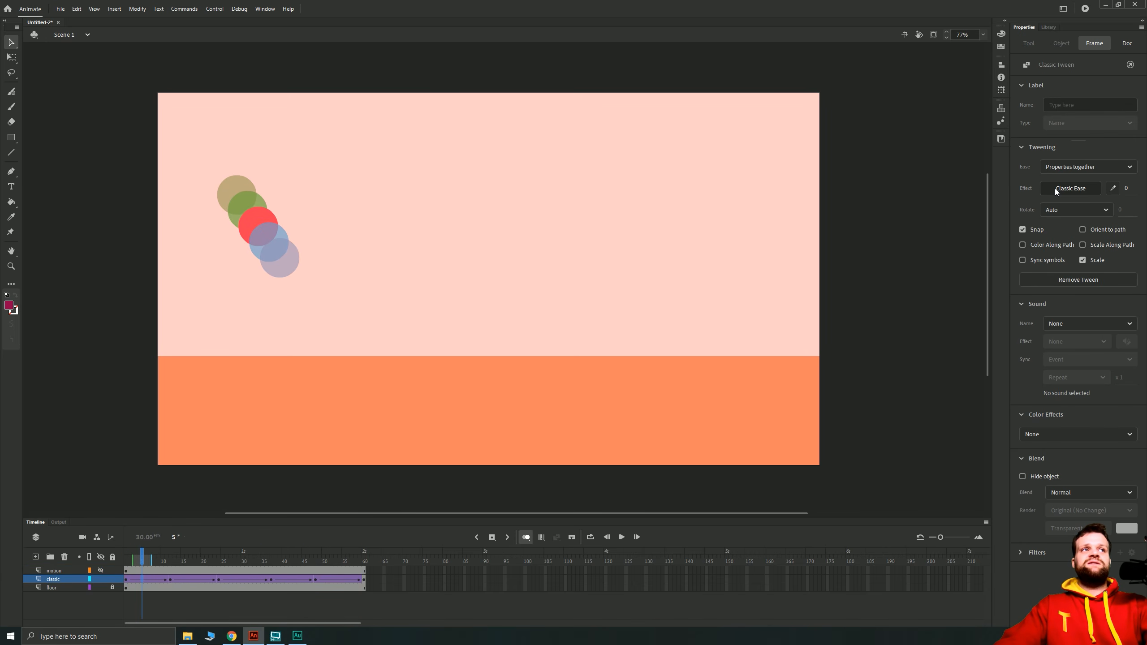
left_click(1068, 192)
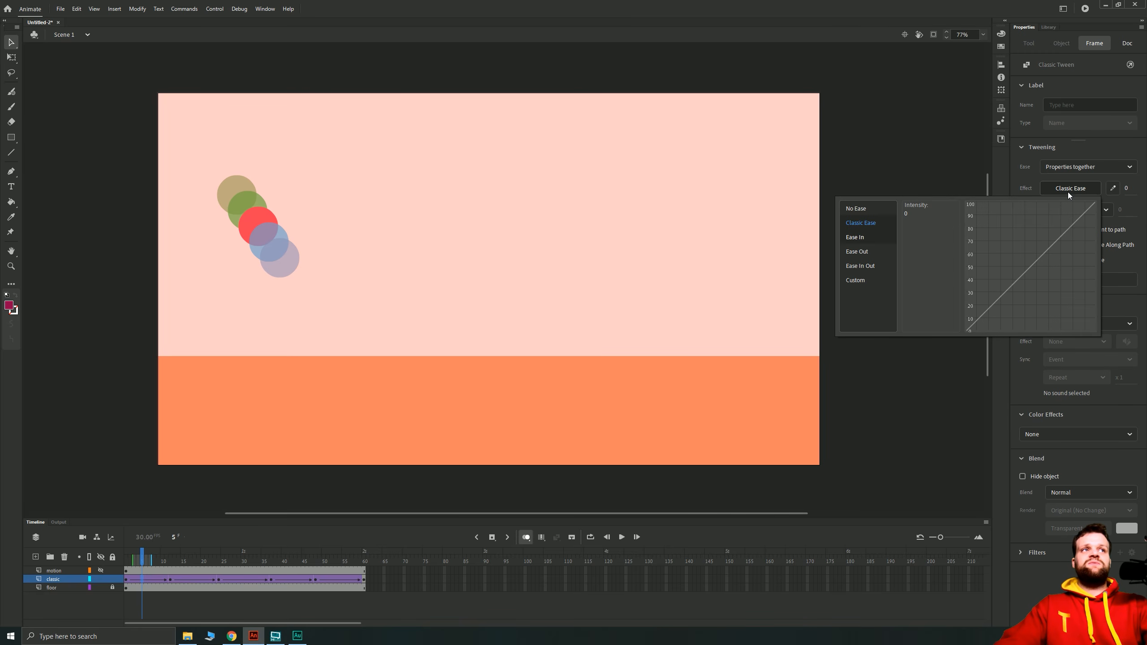
left_click(855, 239)
left_click(916, 252)
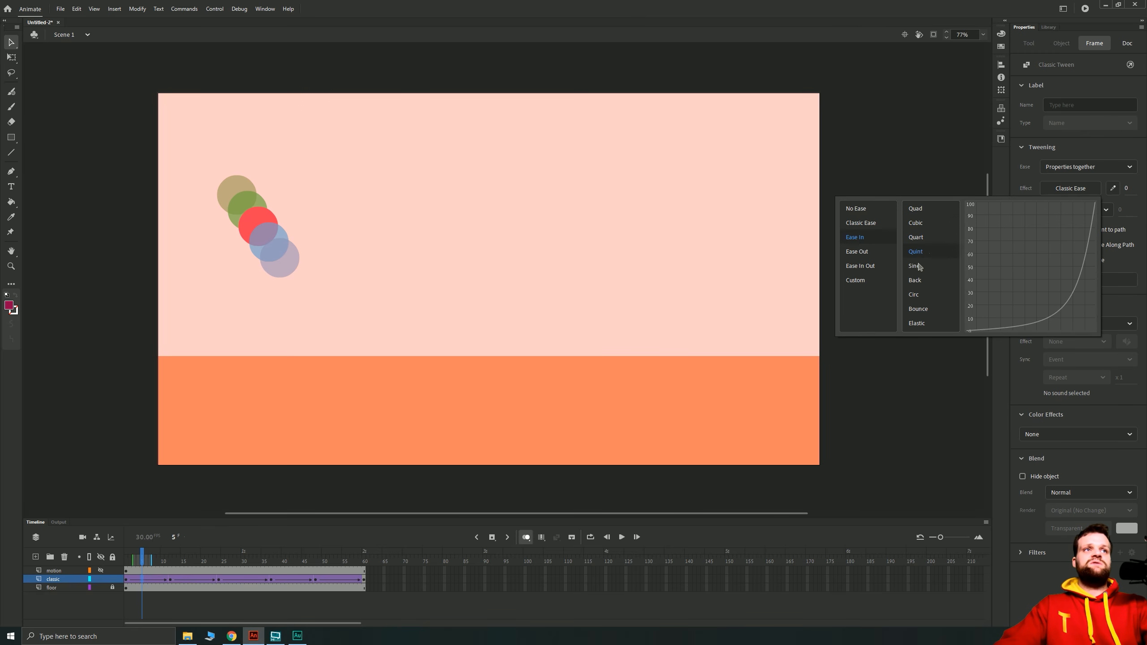
left_click(917, 294)
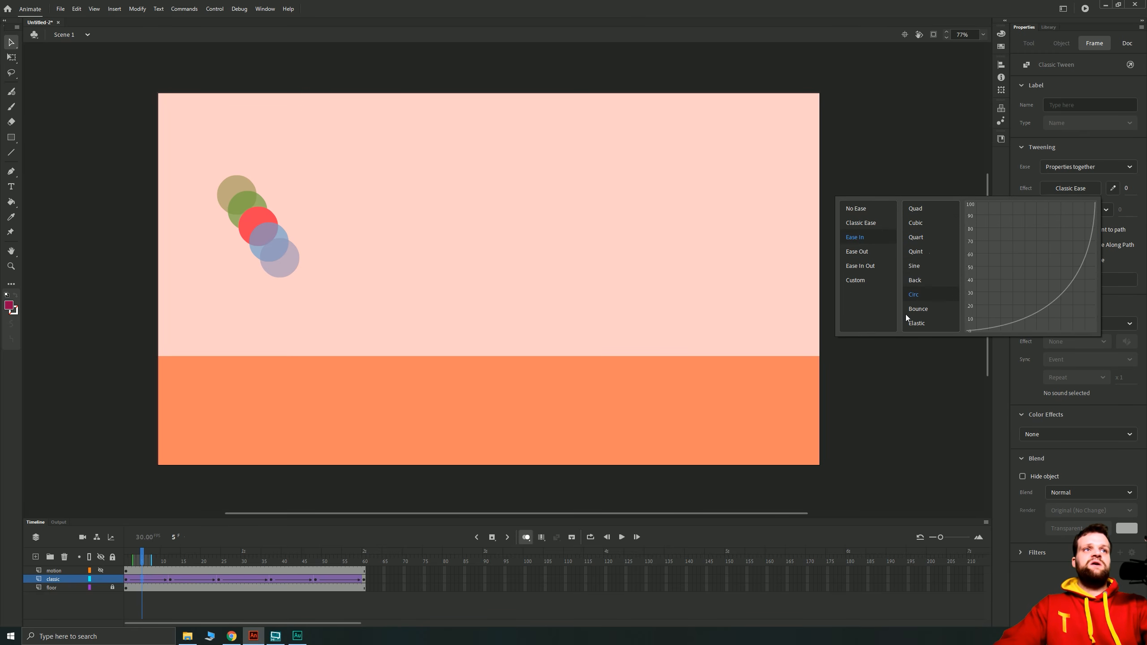
left_click(915, 309)
left_click(913, 296)
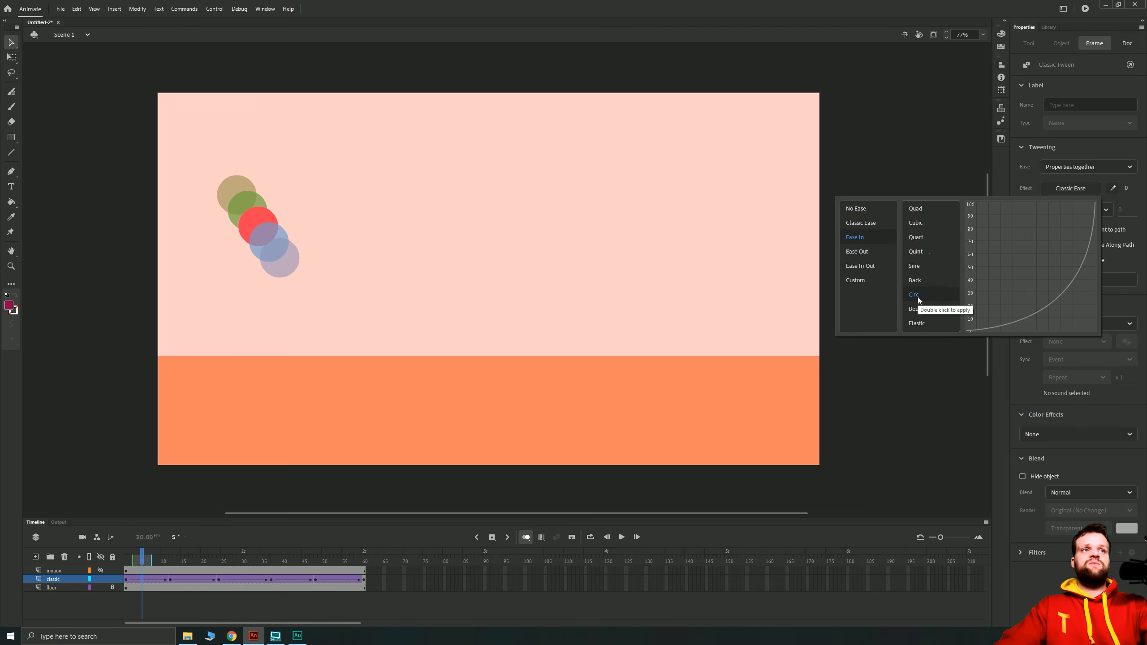
double_click(912, 297)
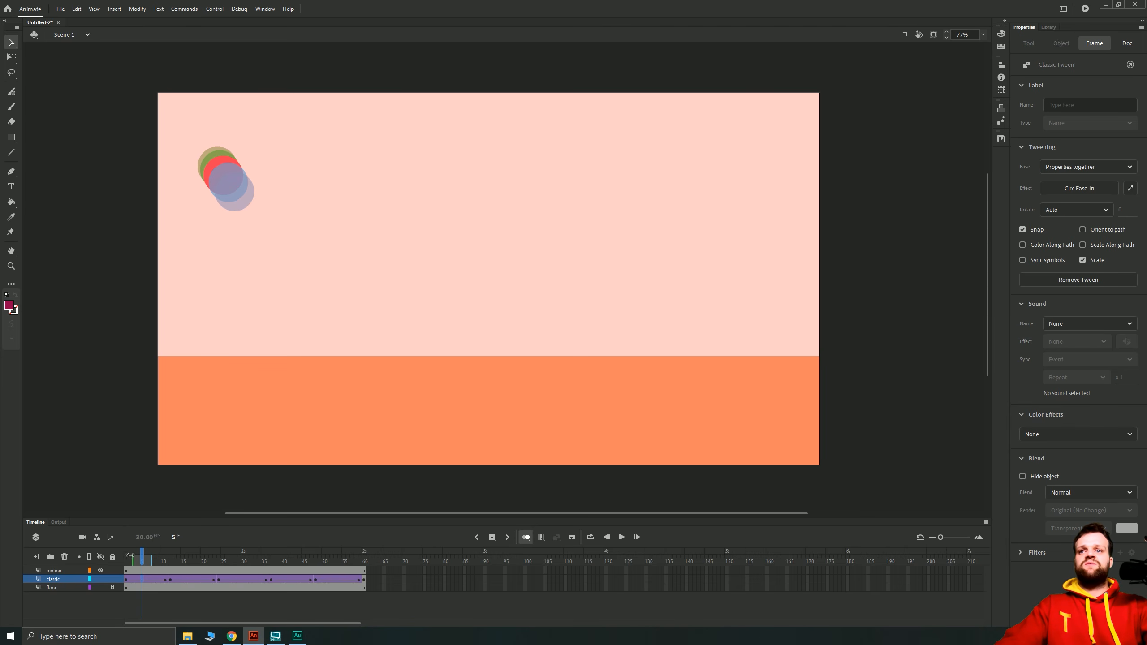
Step: Try applying the Circ Ease-In effect to the ball's second drop between frames 24 and 37
left_click_drag(141, 557, 247, 558)
key("Return")
left_click(246, 579)
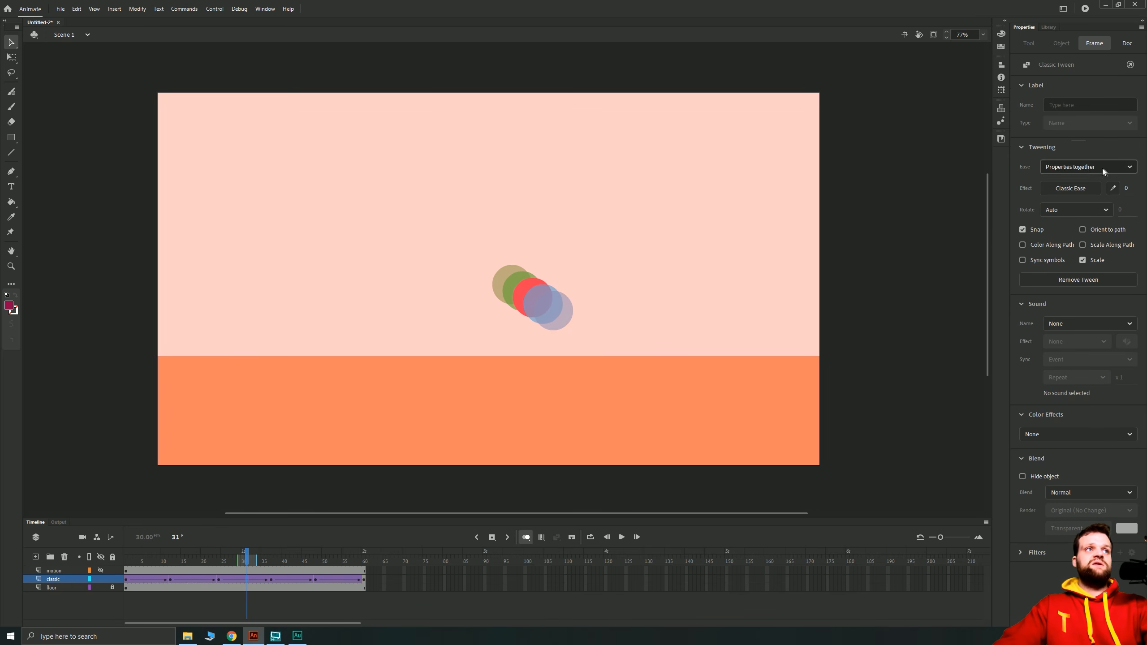
left_click(1064, 189)
left_click(857, 240)
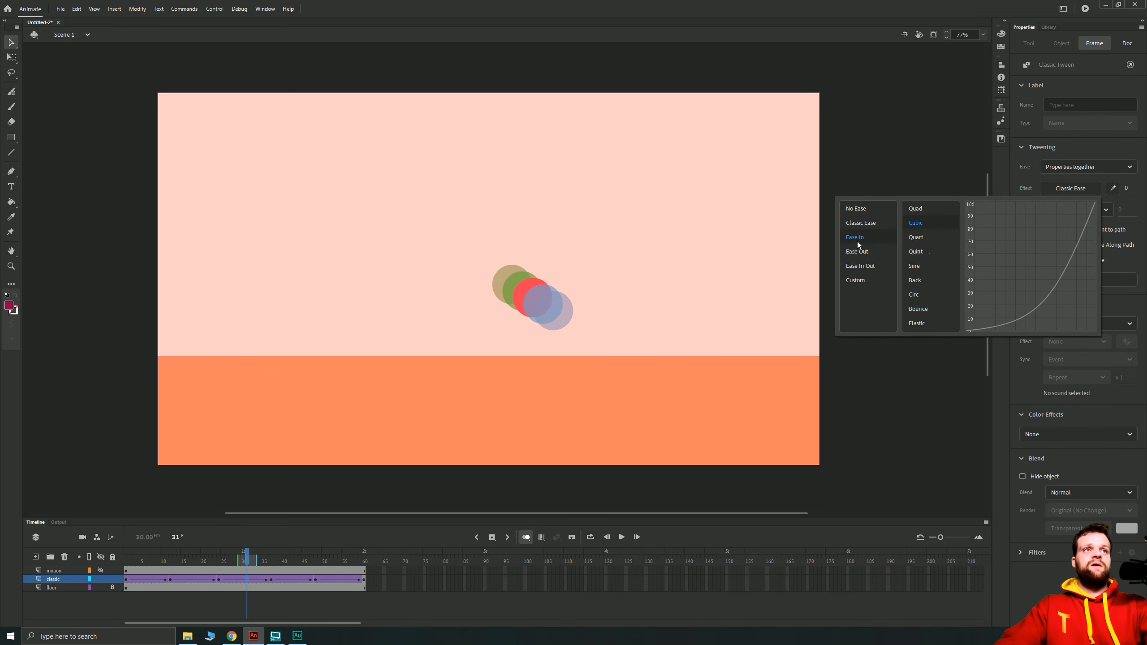
left_click(913, 294)
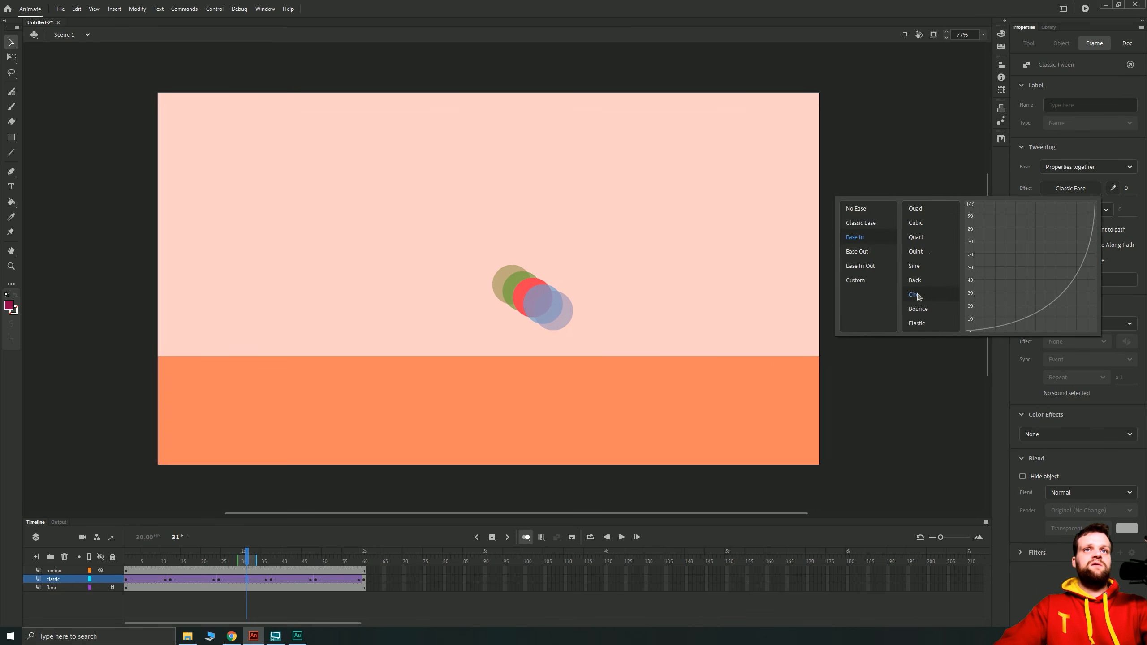
double_click(918, 297)
Step: Play and scrub through the animation to check the easing on both drops
left_click_drag(217, 563, 91, 560)
key("Return")
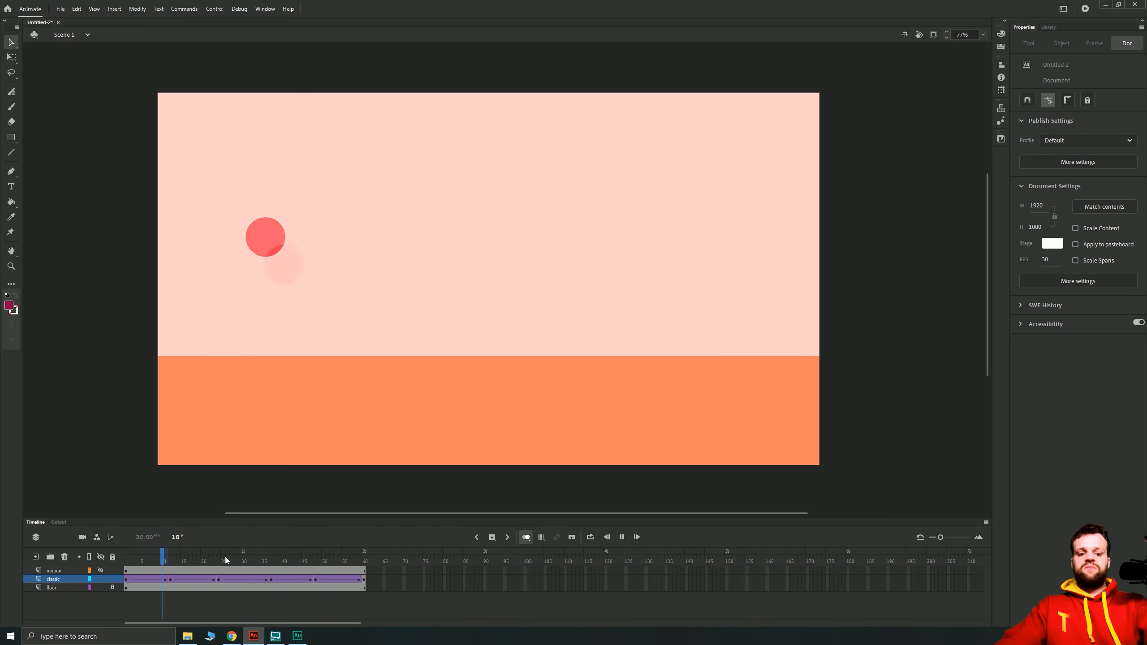
left_click(244, 577)
left_click_drag(243, 576, 271, 574)
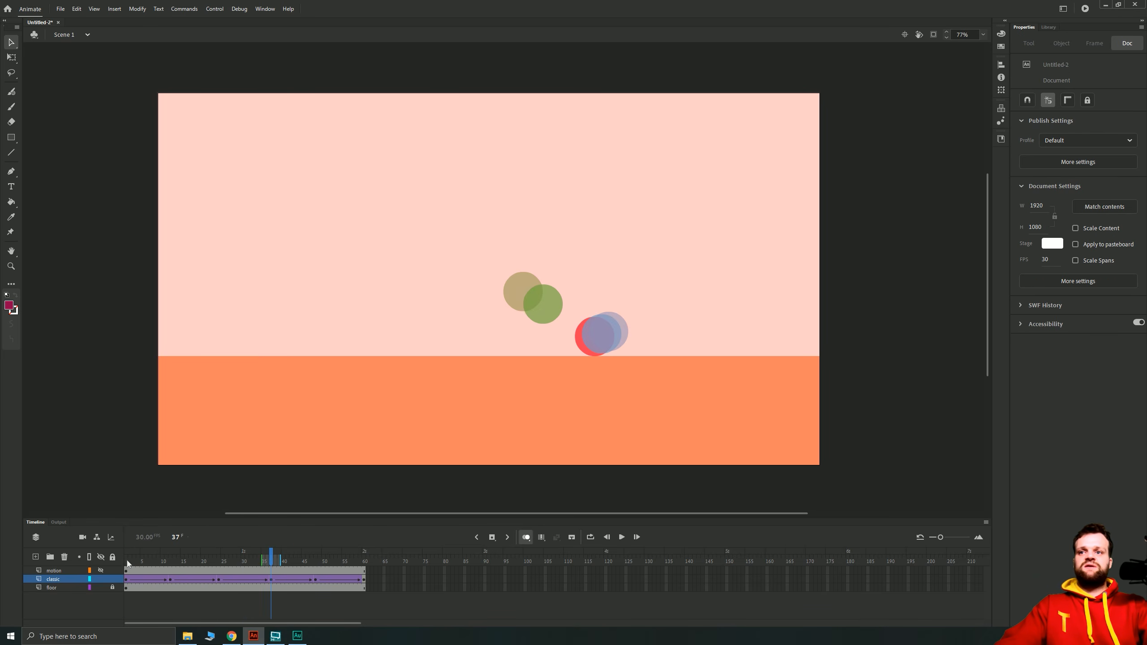
left_click(128, 561)
key("Return")
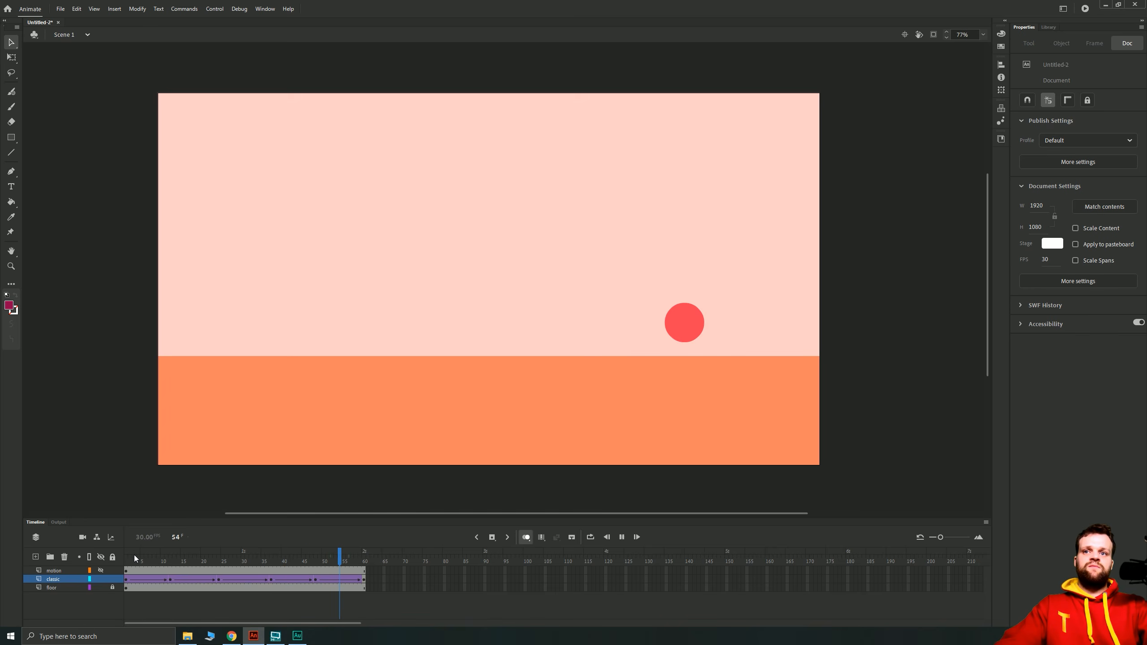
Step: Undo the ease on the ball's second drop and replay the animation from the first frame
key("Return")
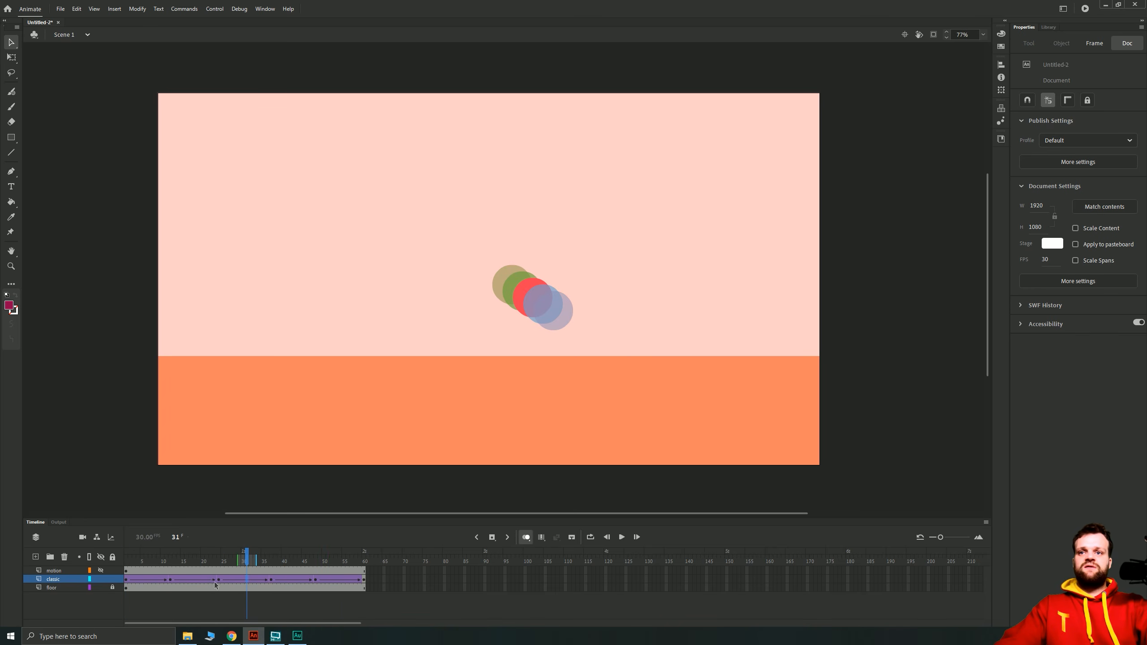
left_click_drag(212, 561, 321, 569)
left_click(128, 561)
key("Return")
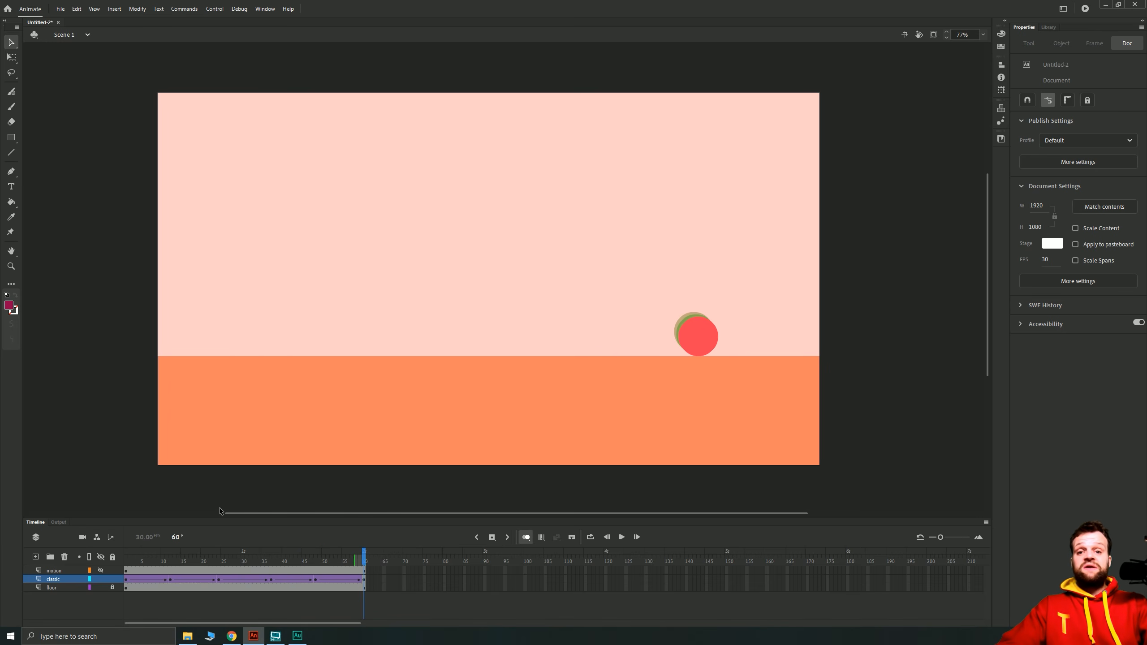
key("Return")
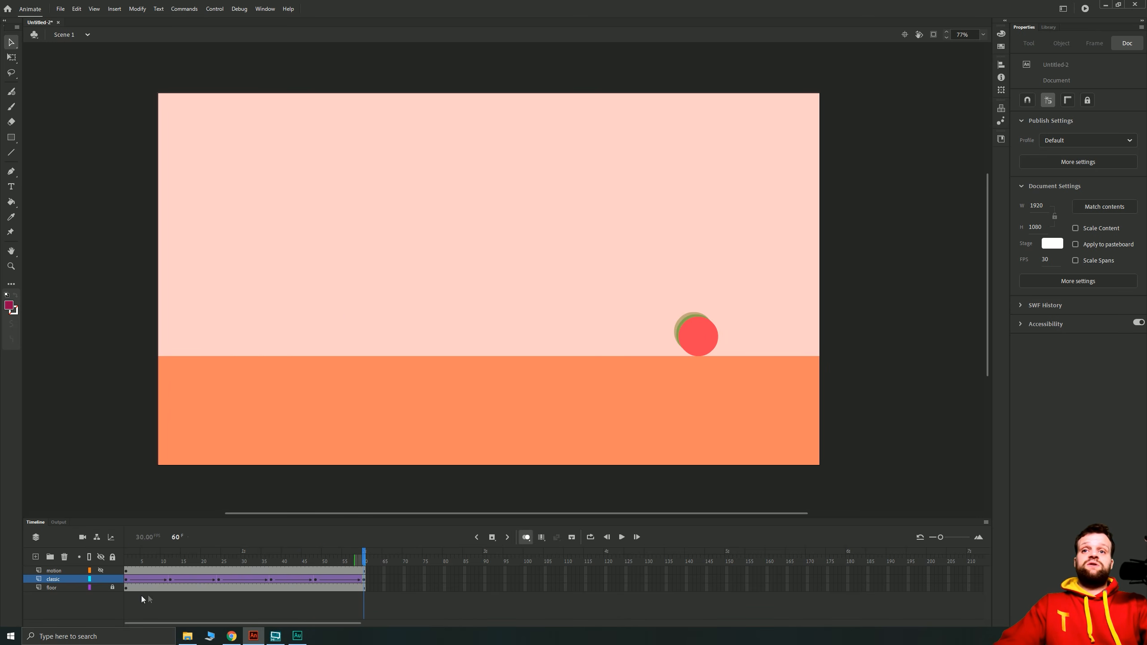
Step: With the playhead on frame 5, open the advanced onion-skin settings and try setting the previous-frame range to 20
left_click(144, 579)
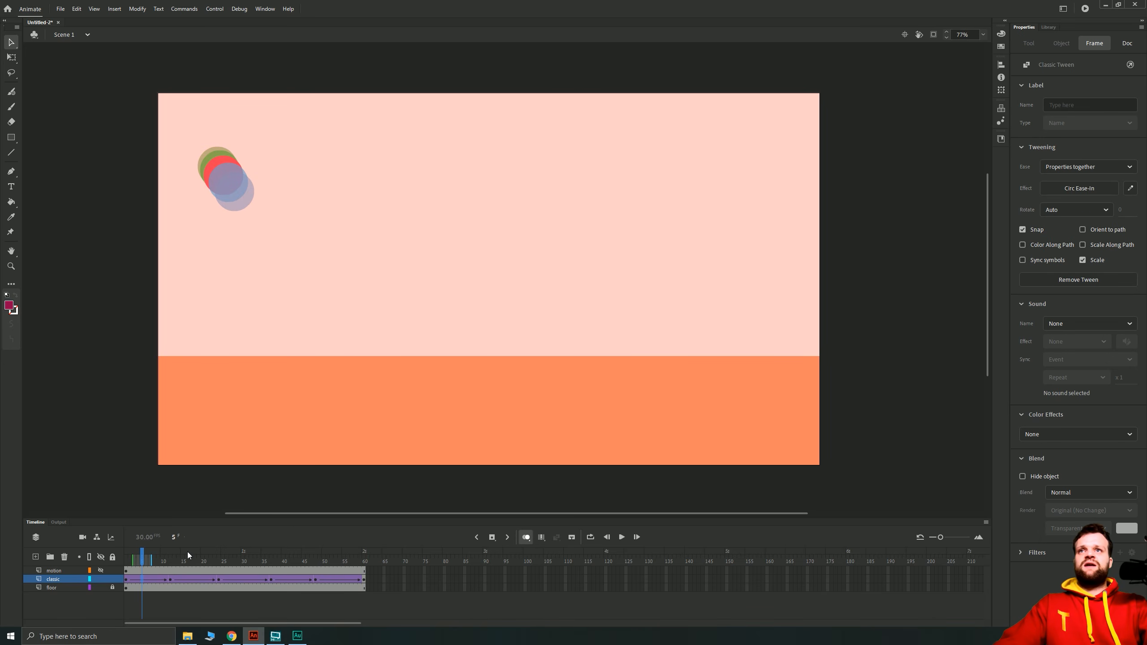
left_click(525, 540)
left_click(524, 539)
left_click(525, 540)
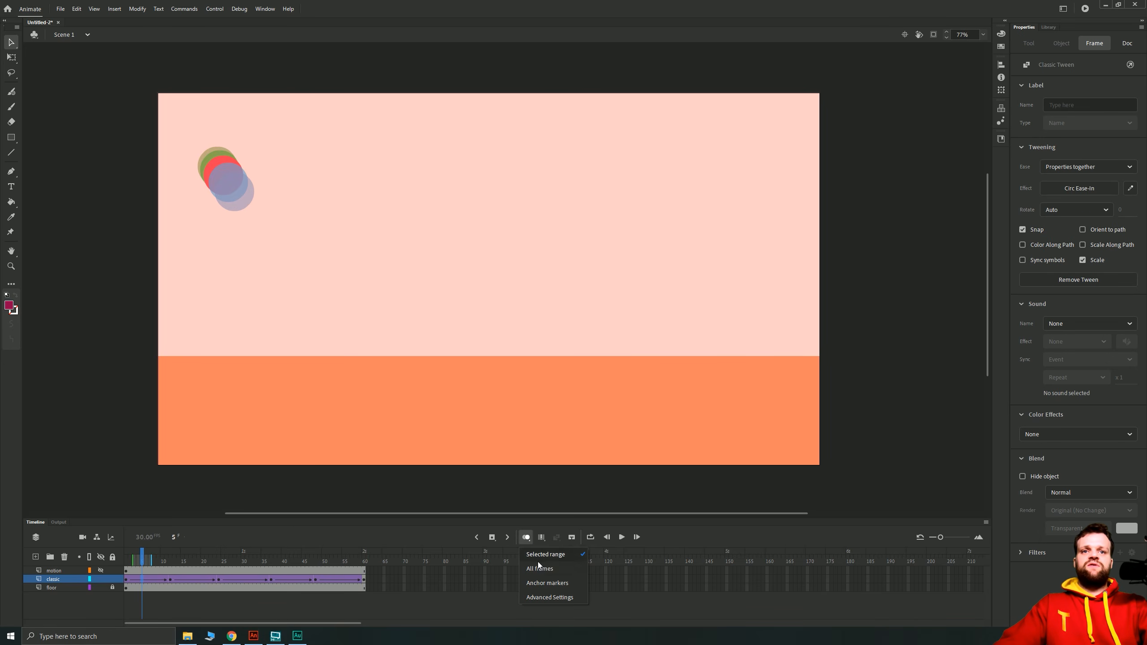
left_click(549, 598)
left_click(630, 320)
type("0")
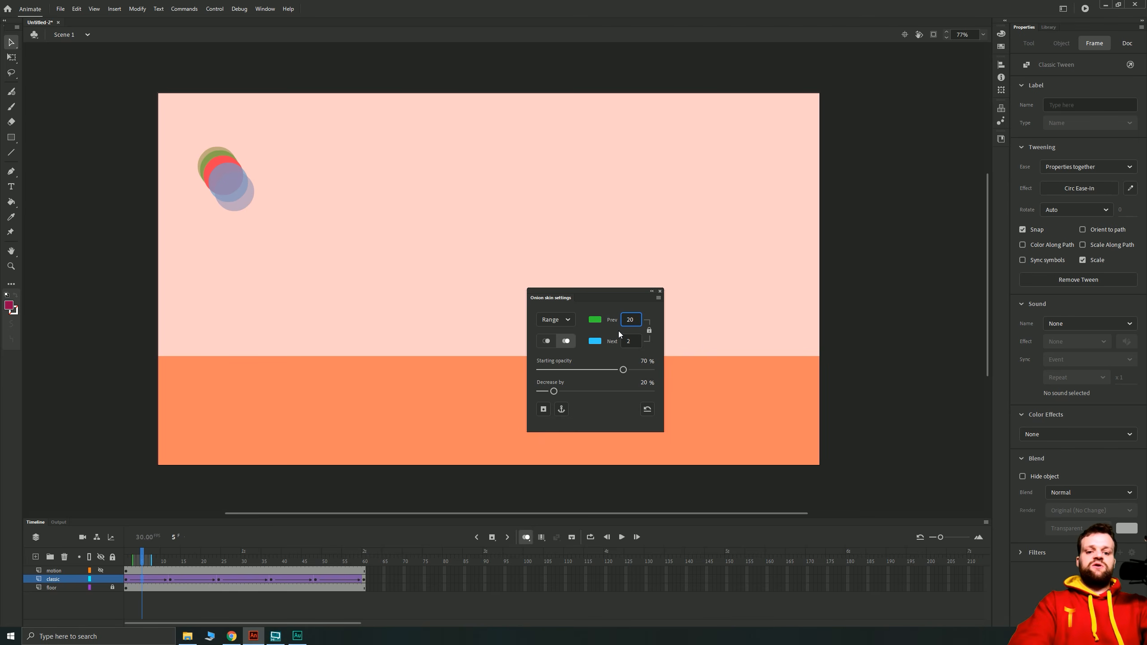
key("Tab")
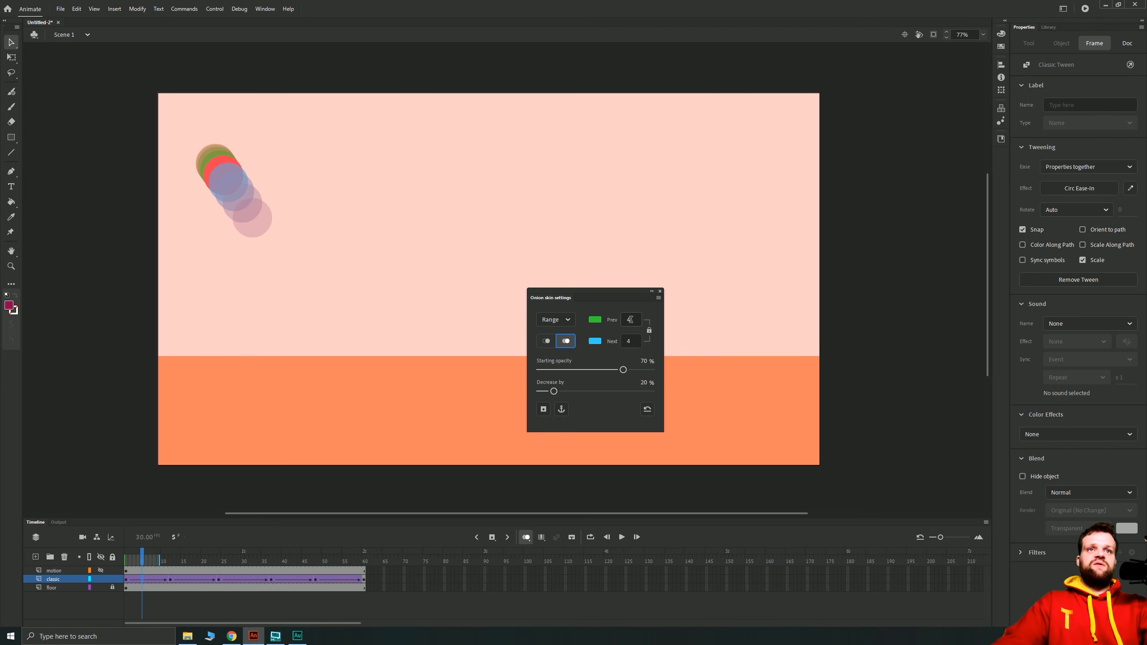
Step: Set the previous-frame onion-skin range to 4 frames
left_click(634, 320)
key("BackSpace")
type("4")
key("Return")
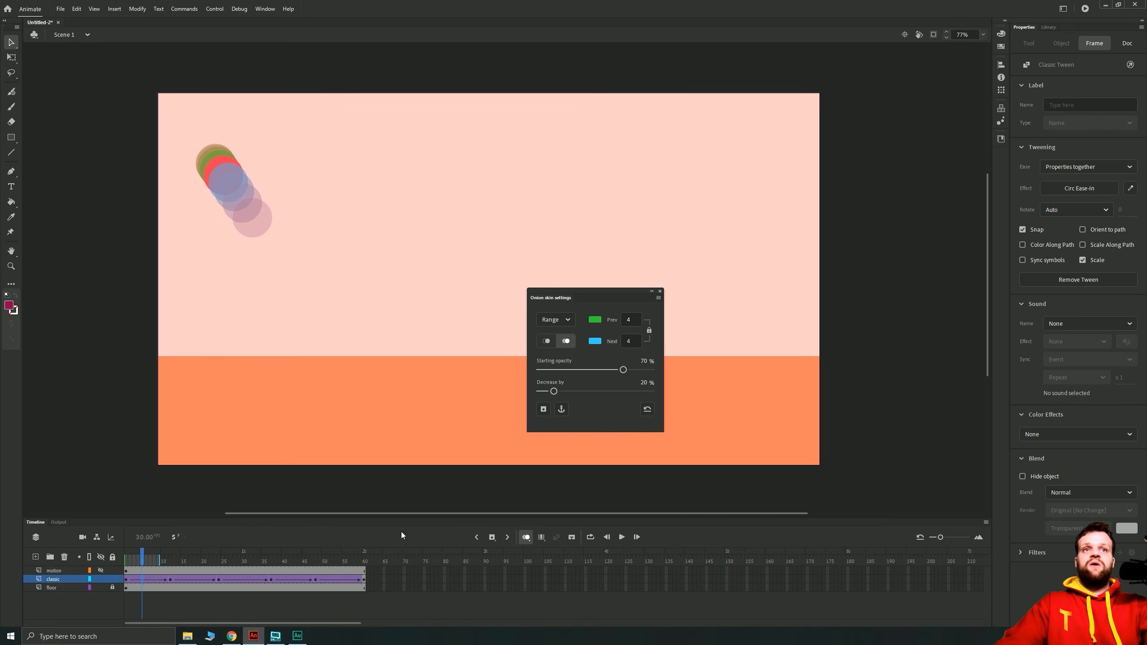
Step: Insert a keyframe at frame 6 of the classic layer's first drop
left_click(404, 587)
left_click_drag(131, 563, 154, 563)
left_click(148, 578)
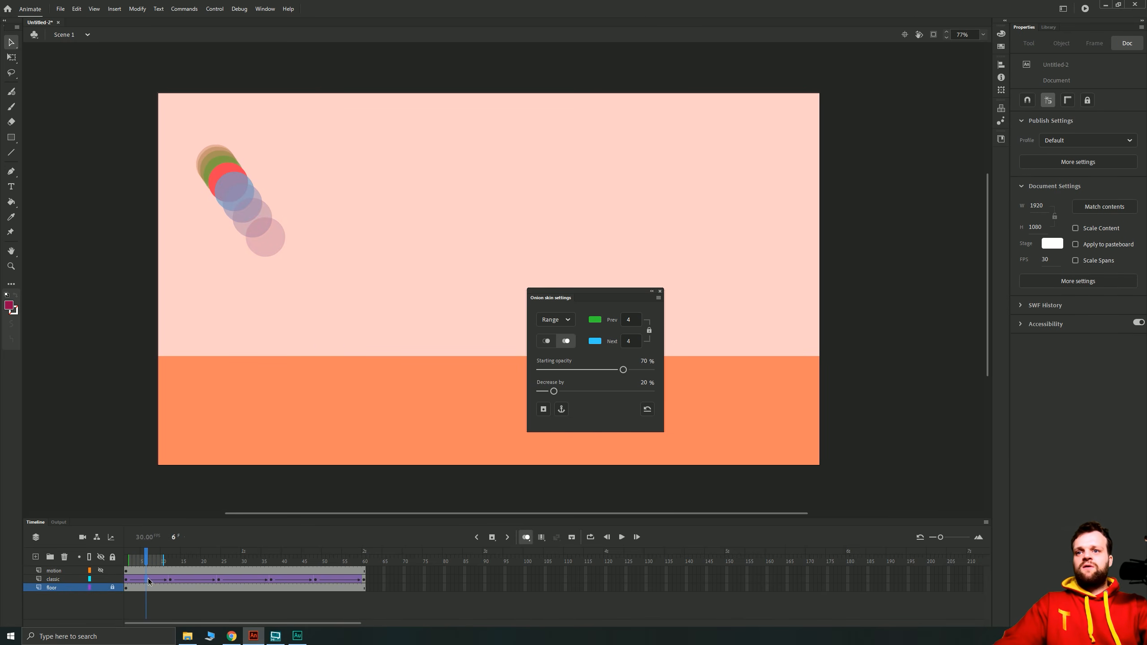
key("F6")
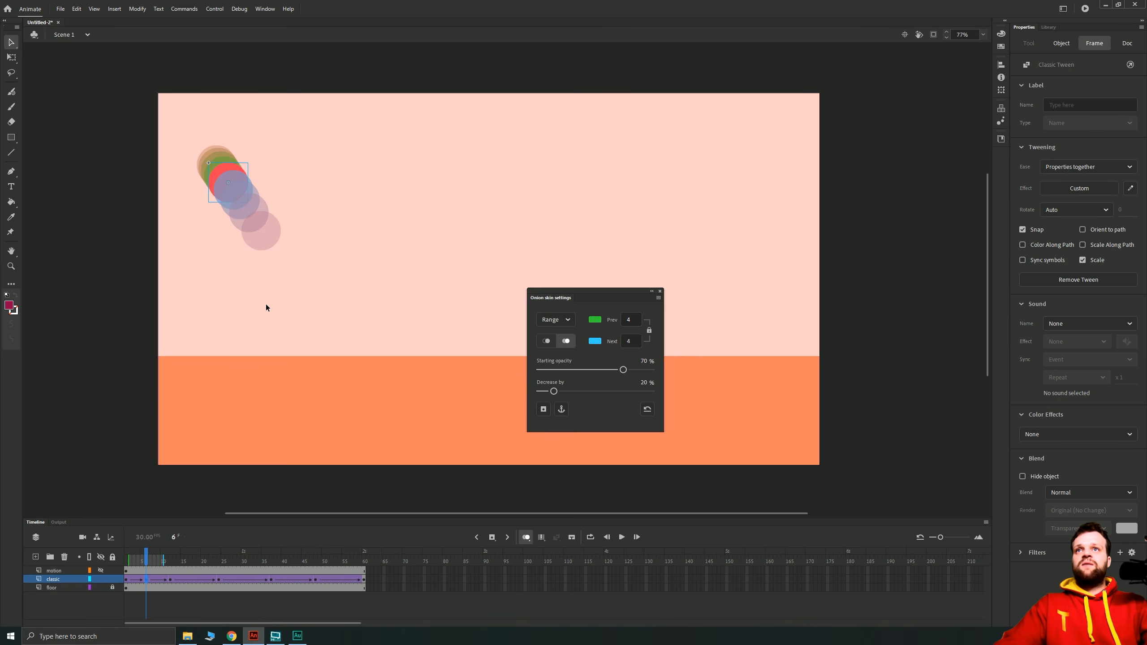
Step: Nudge the ball right and down at frame 6 to change the spacing within its first drop
key("shift+Right")
key("shift+Right")
key("shift+Down")
key("shift+Right")
key("shift+Down")
key("shift+Right")
key("shift+Down")
key("shift+Down")
key("shift+Right")
key("shift+Down")
key("shift+Down")
key("shift+Right")
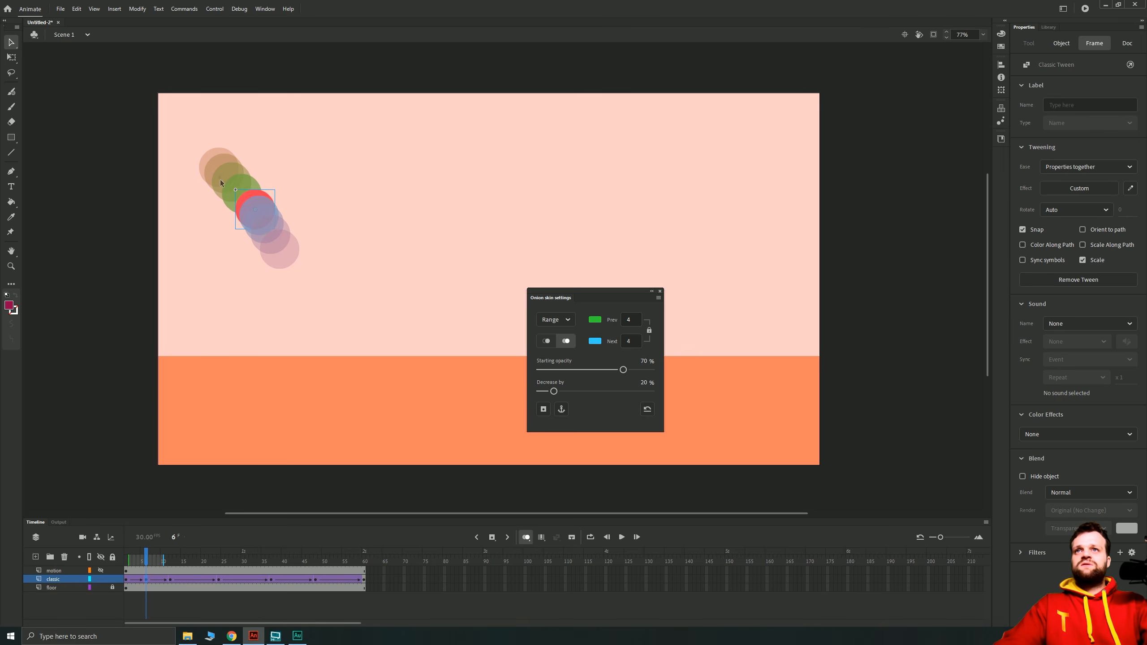
Step: Replay the classic tween and inspect the ball's onion-skin spacing at frames 6 and 18
mouse_move(146, 562)
left_mouse_down()
mouse_move(127, 562)
mouse_move(147, 563)
left_mouse_up()
key("Return")
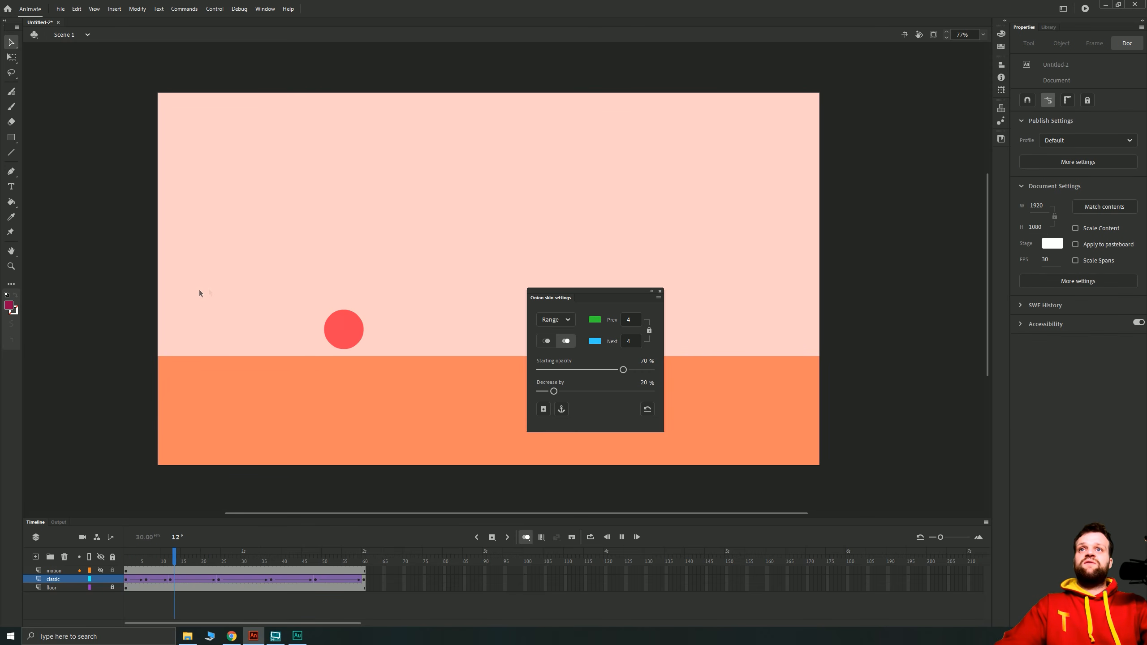
key("Return")
key("Return")
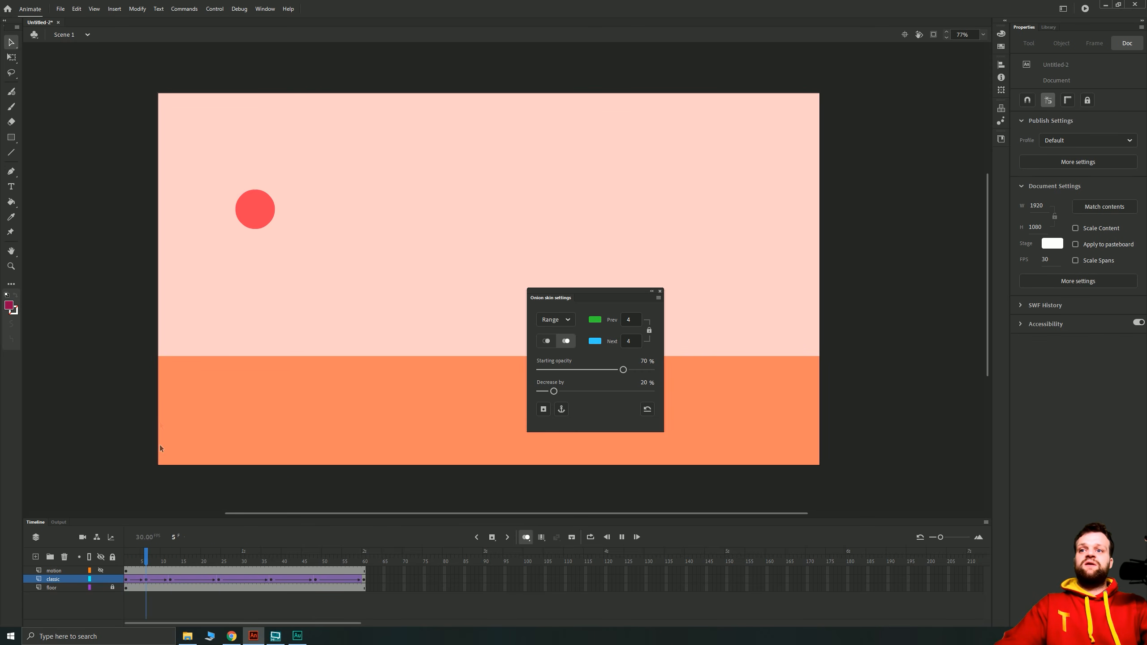
key("Return")
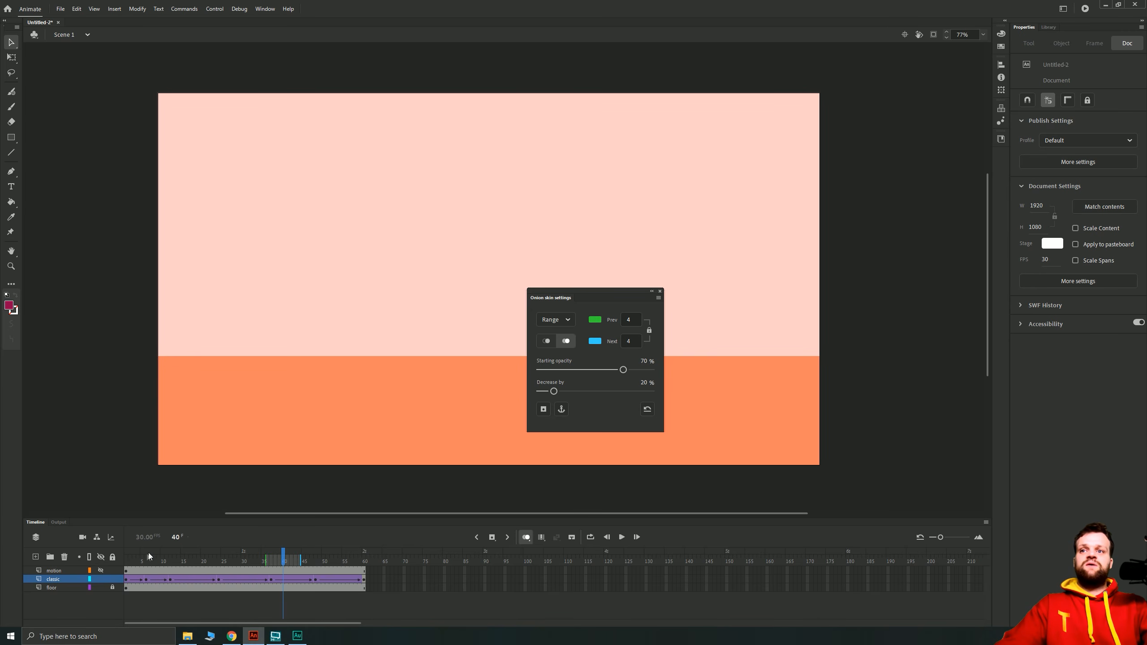
left_click(145, 578)
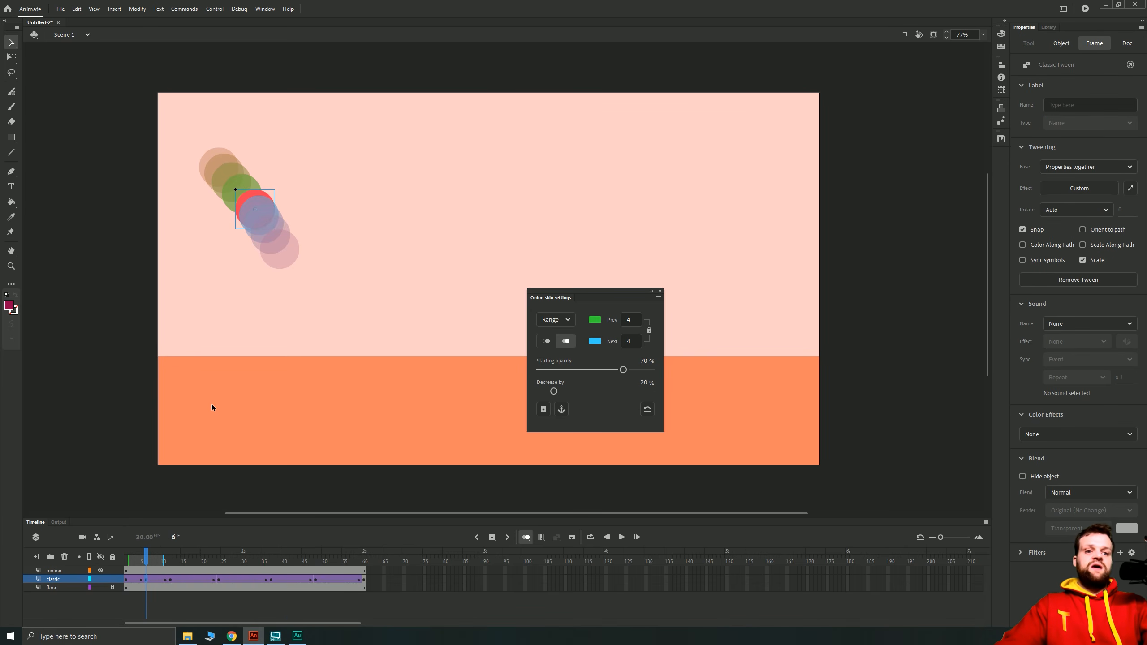
left_click(196, 559)
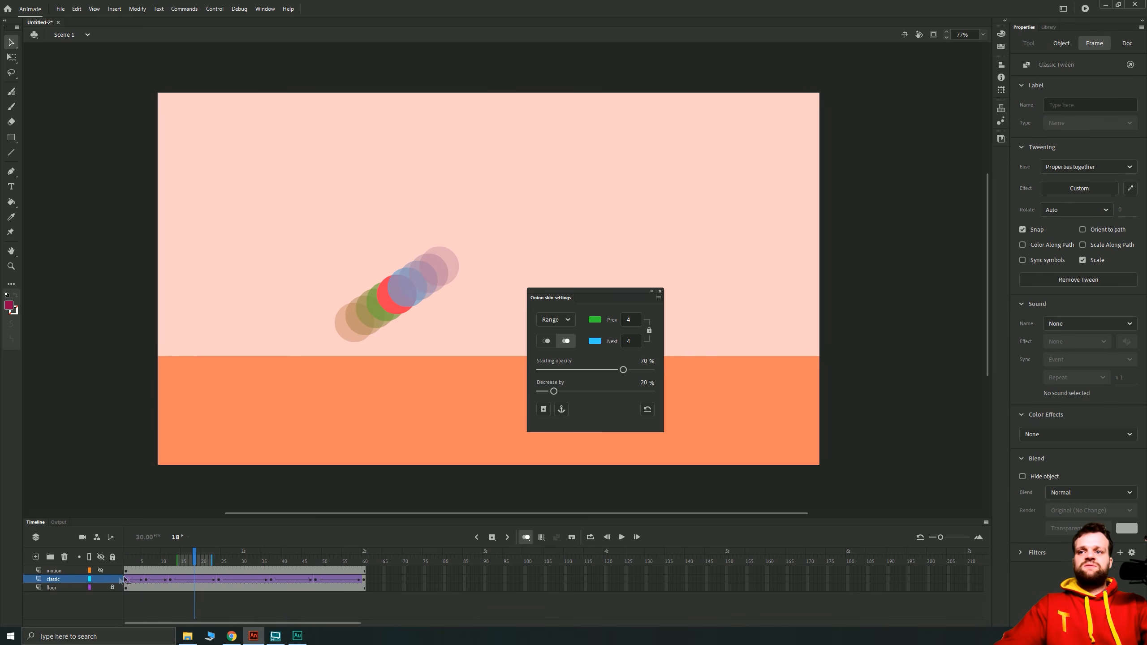
Step: Hide the classic layer, show the motion layer, and close the onion-skin settings
left_click(100, 579)
left_click(102, 571)
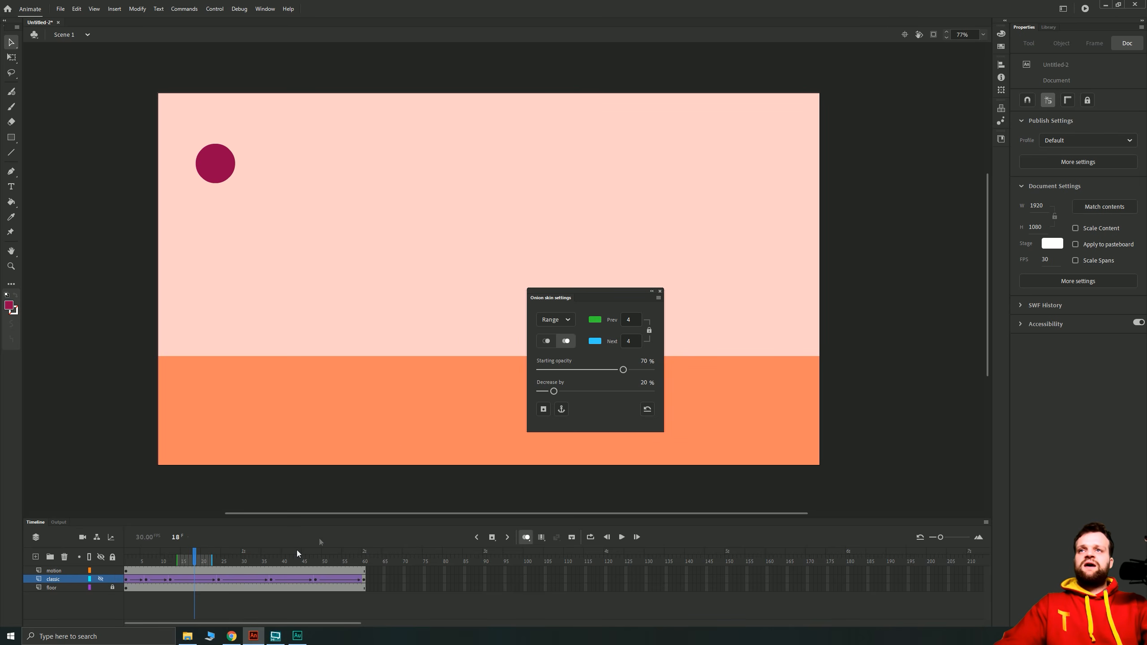
left_click(660, 292)
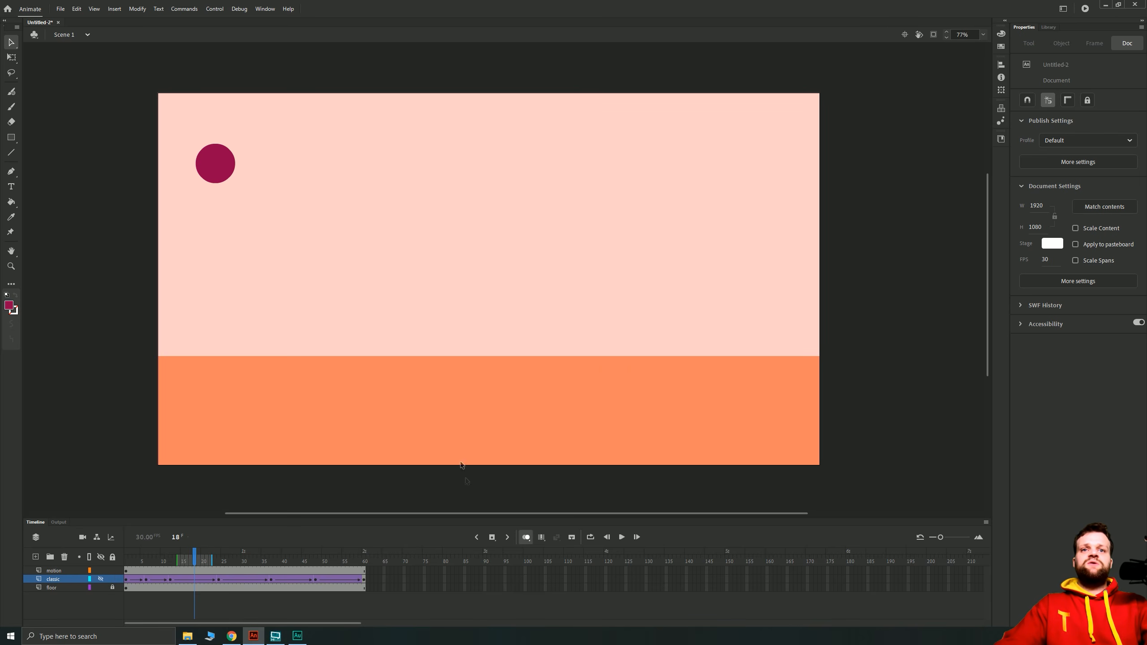
Step: Reopen the advanced onion-skin settings, set the previous-frame range to 2, and close them
left_click(526, 537)
left_click(557, 598)
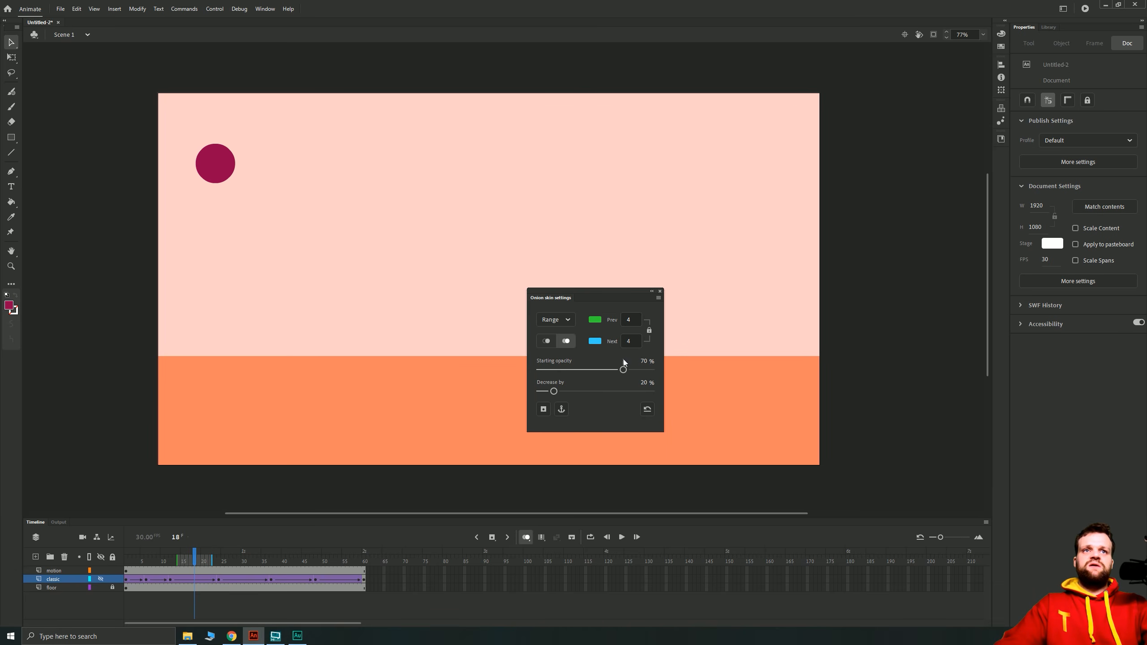
key("BackSpace")
type("2")
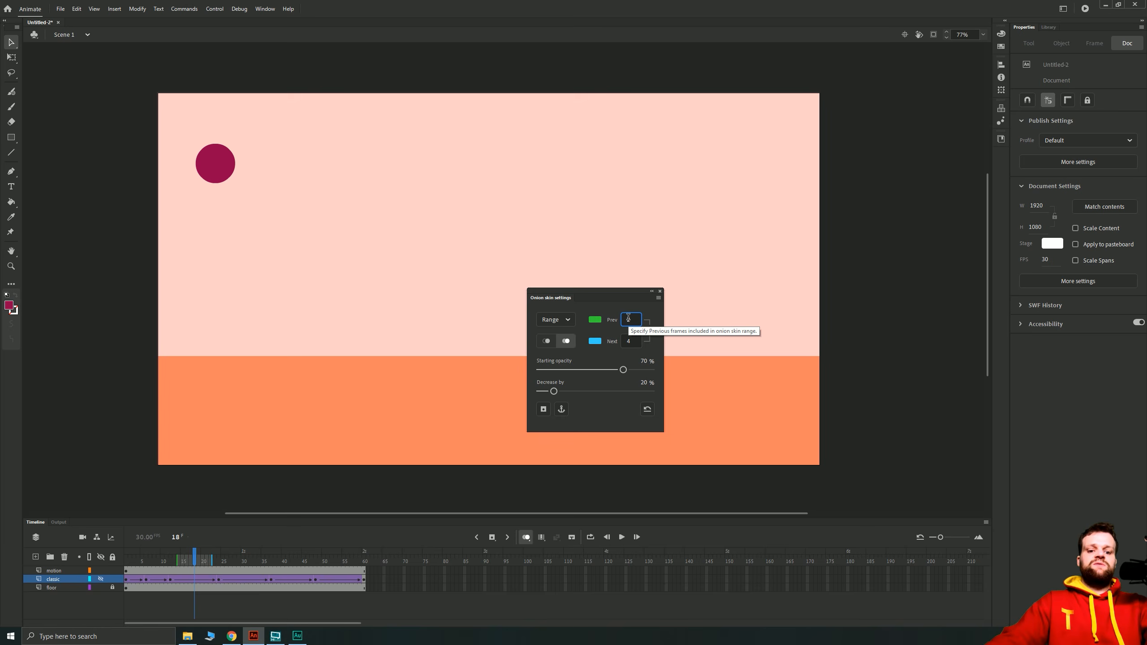
key("Return")
left_click(660, 291)
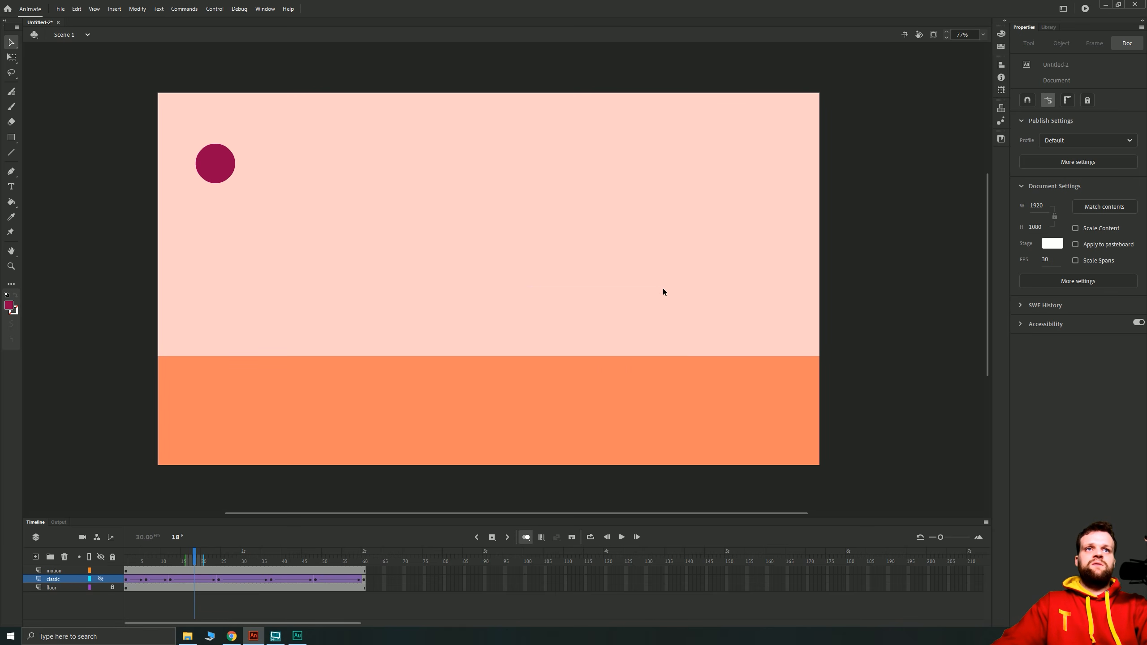
Step: Create a motion tween on the motion layer and move its ball to the floor at frame 12, about X 355, Y 650
left_click(127, 570)
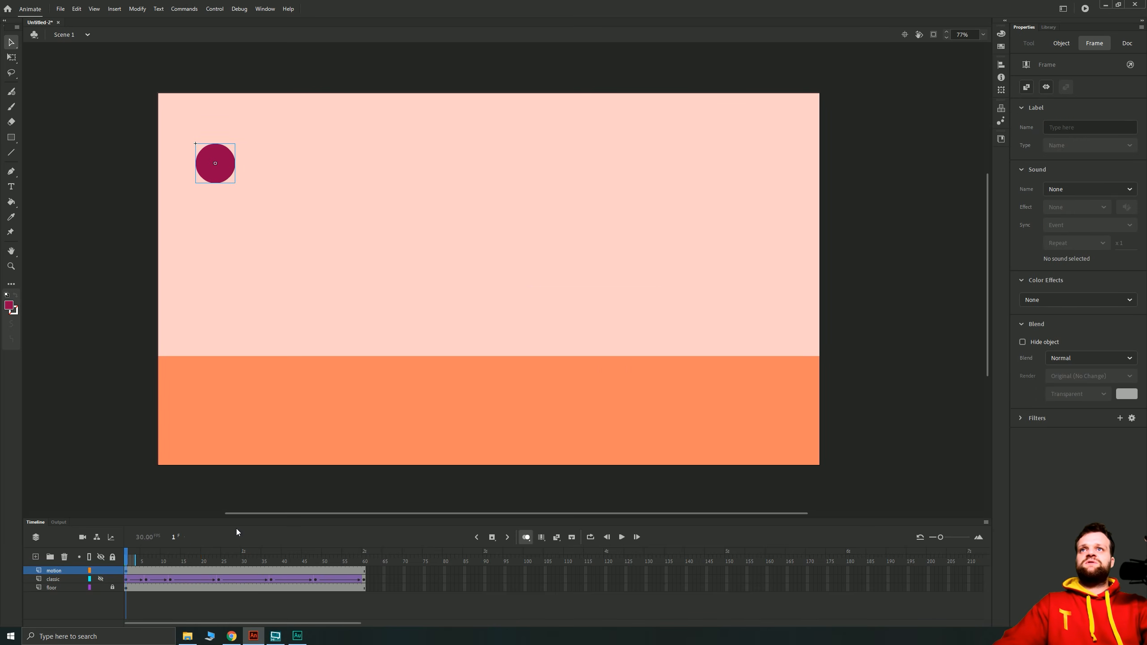
right_click(173, 570)
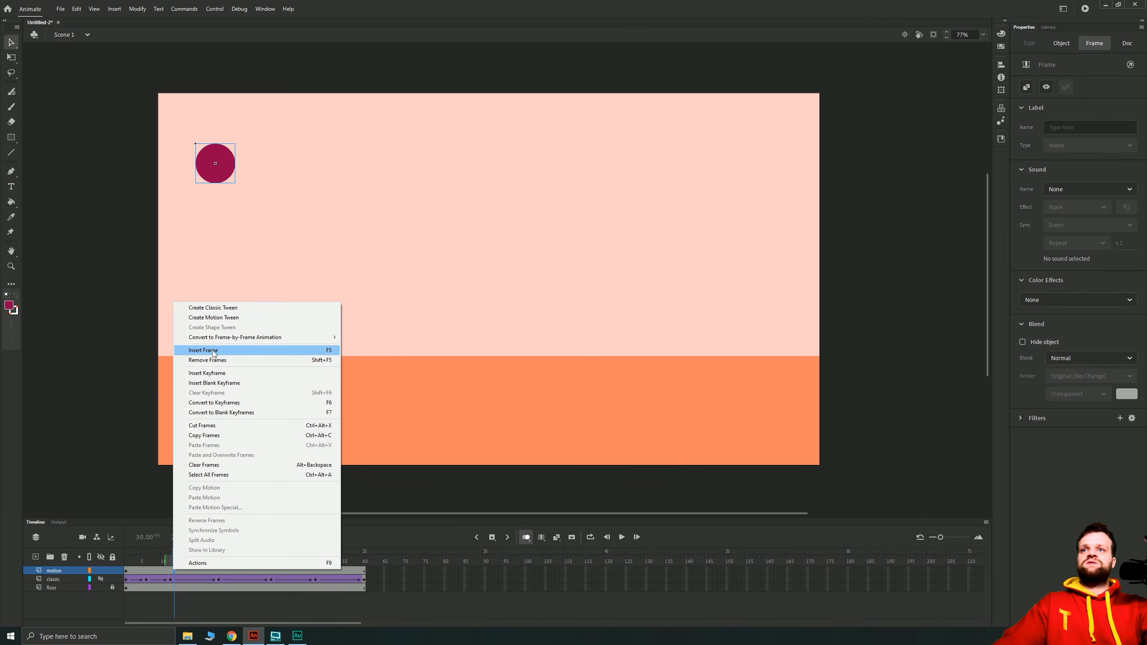
left_click(200, 317)
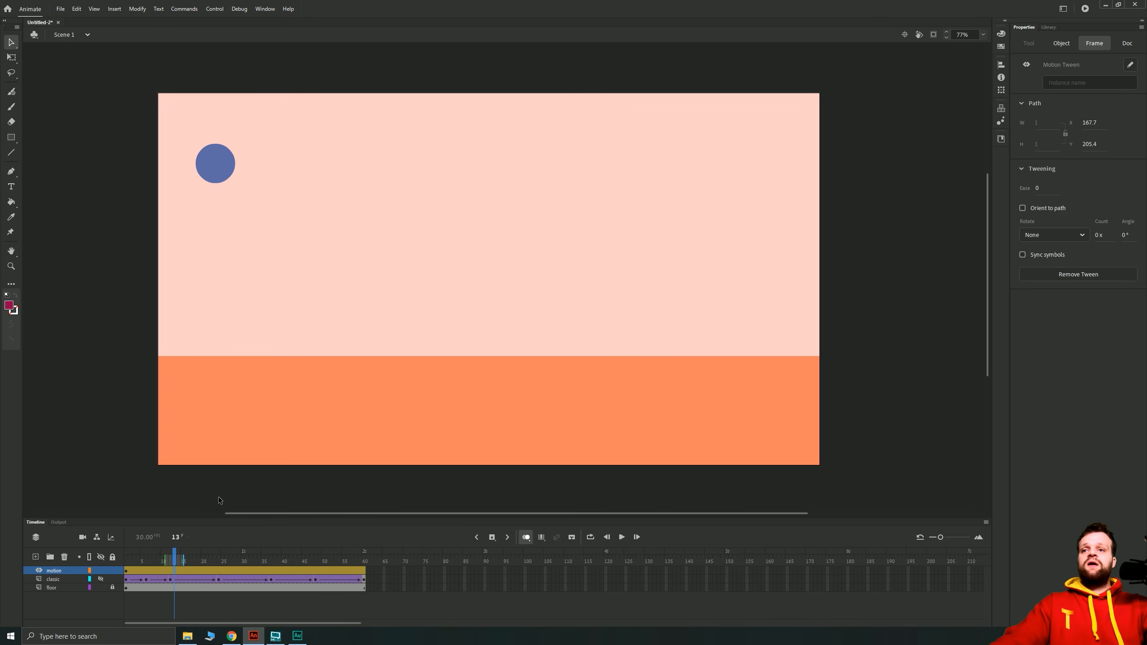
left_click(170, 571)
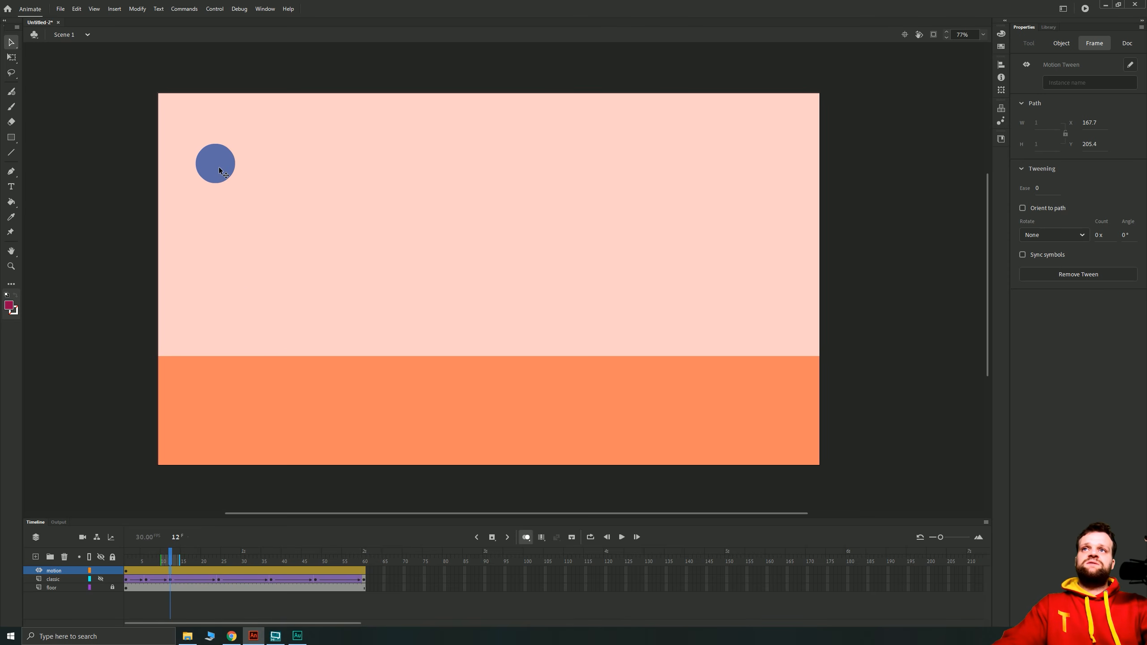
left_click_drag(213, 163, 299, 334)
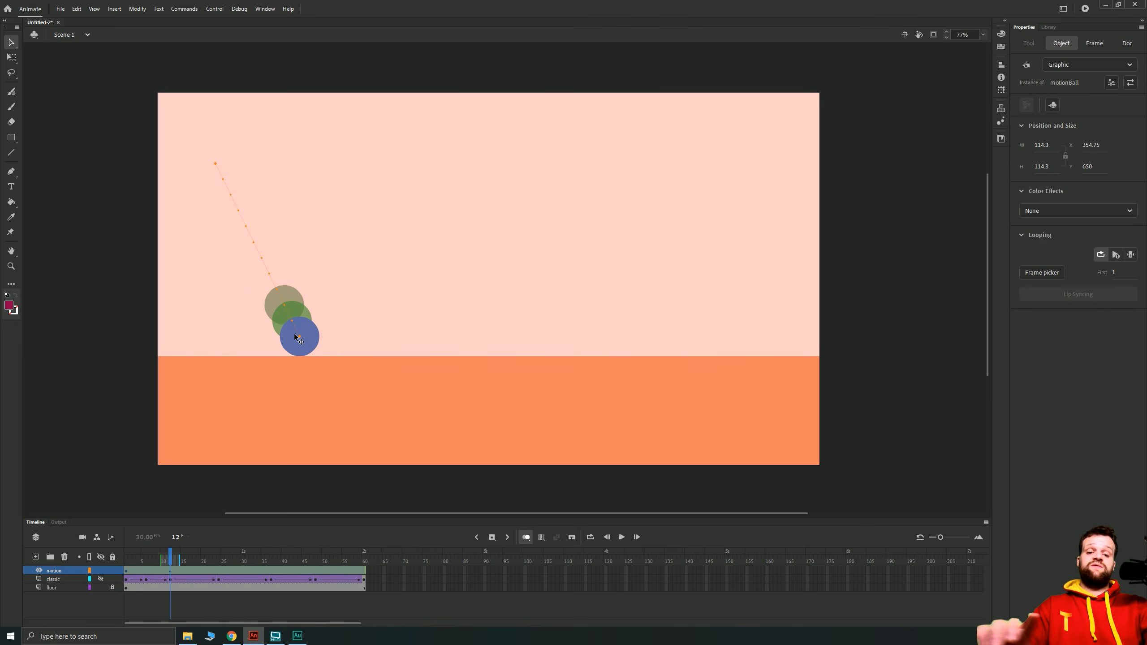
Step: Raise the ball to about X 655, Y 291 at frame 24 and drop it to about X 930, Y 650 at frame 37
left_click(218, 570)
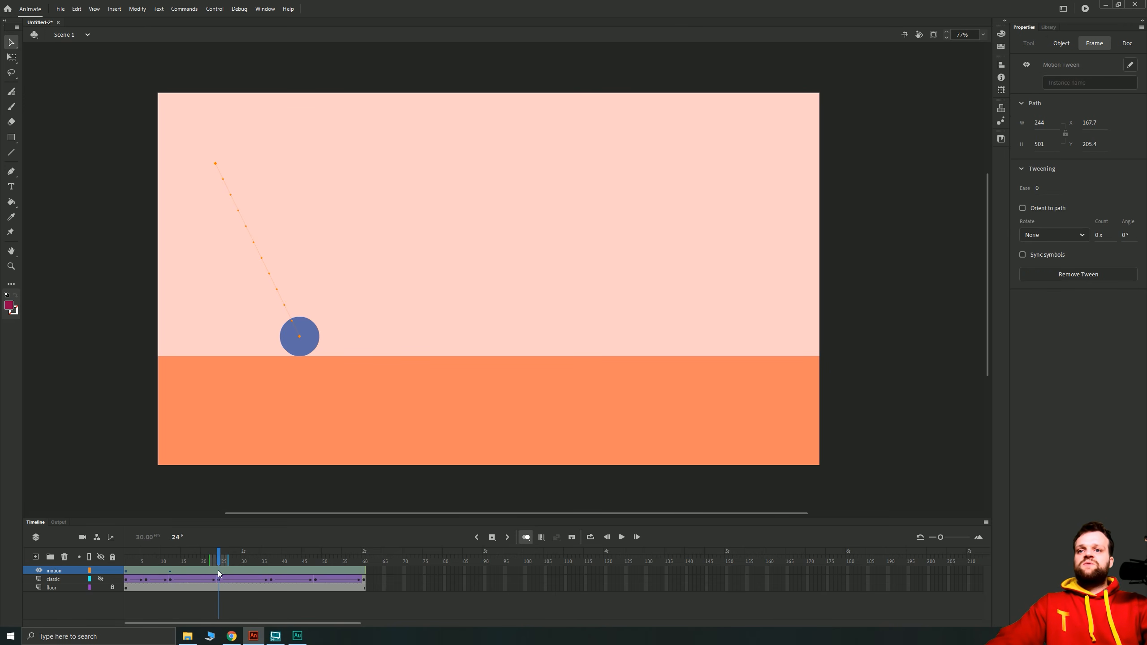
left_click_drag(305, 353, 385, 234)
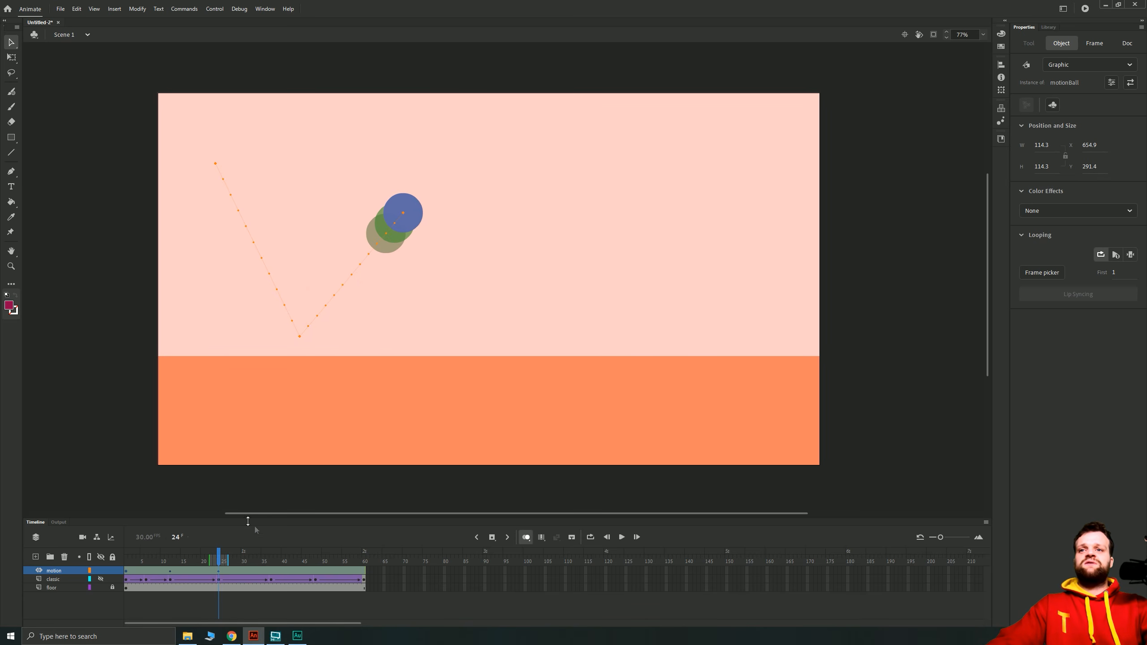
left_click(271, 571)
left_click_drag(404, 237, 499, 352)
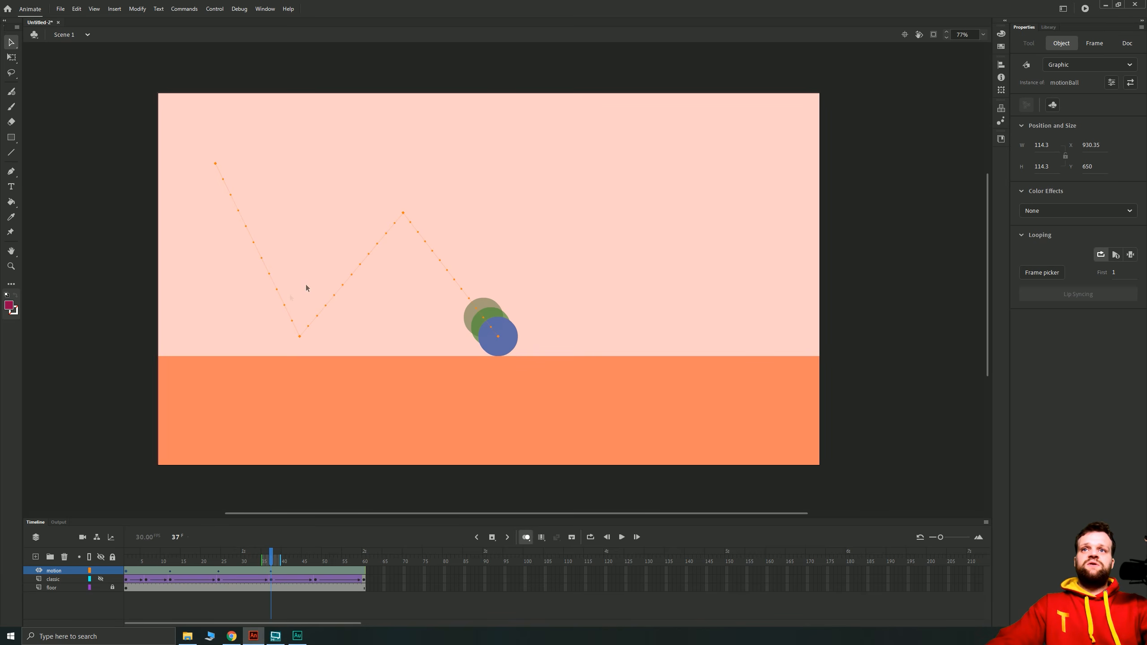
Step: Raise the ball to a lower peak at frame 48 and land it at about X 1476, Y 650 at frame 60
left_click(315, 561)
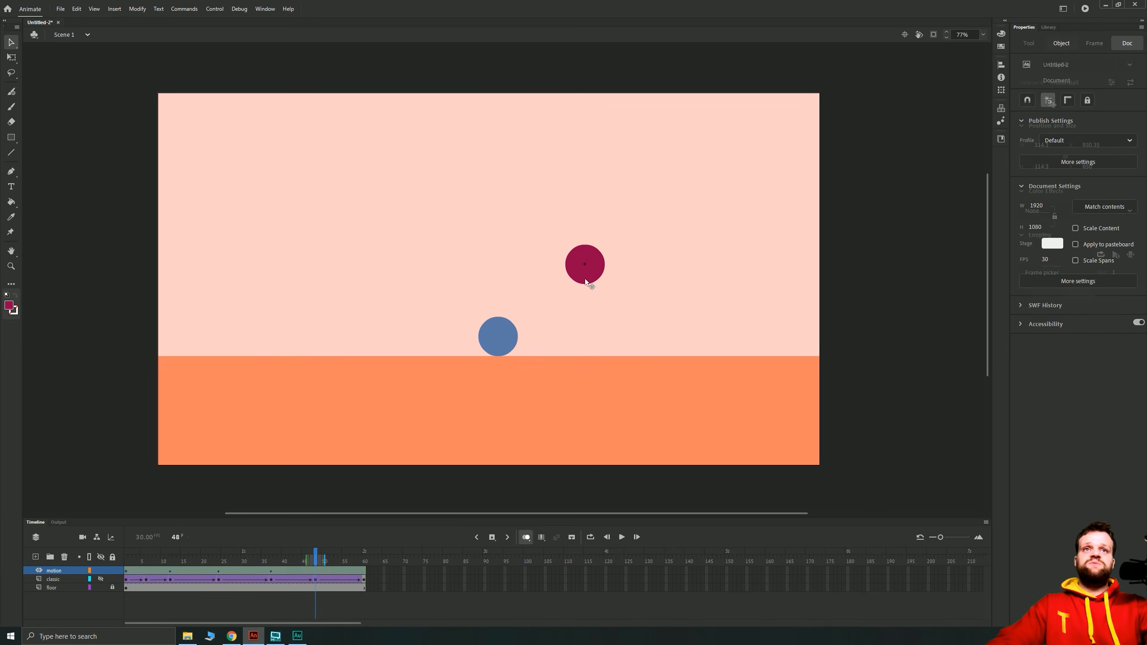
left_click(585, 280)
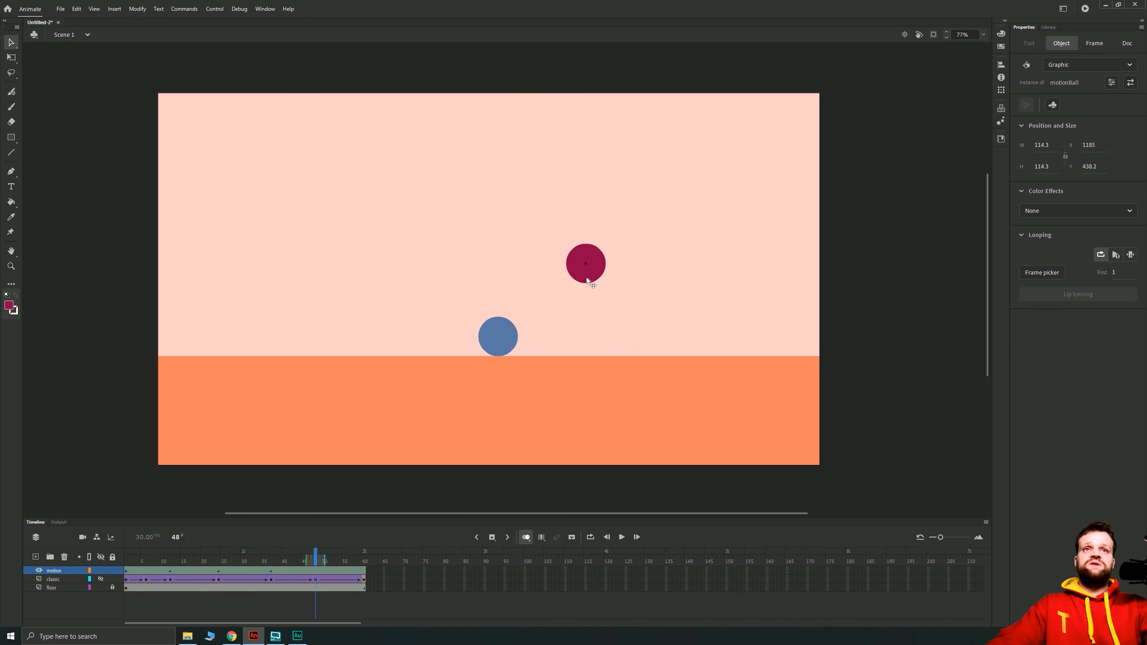
left_click(364, 568)
left_click_drag(602, 267, 688, 346)
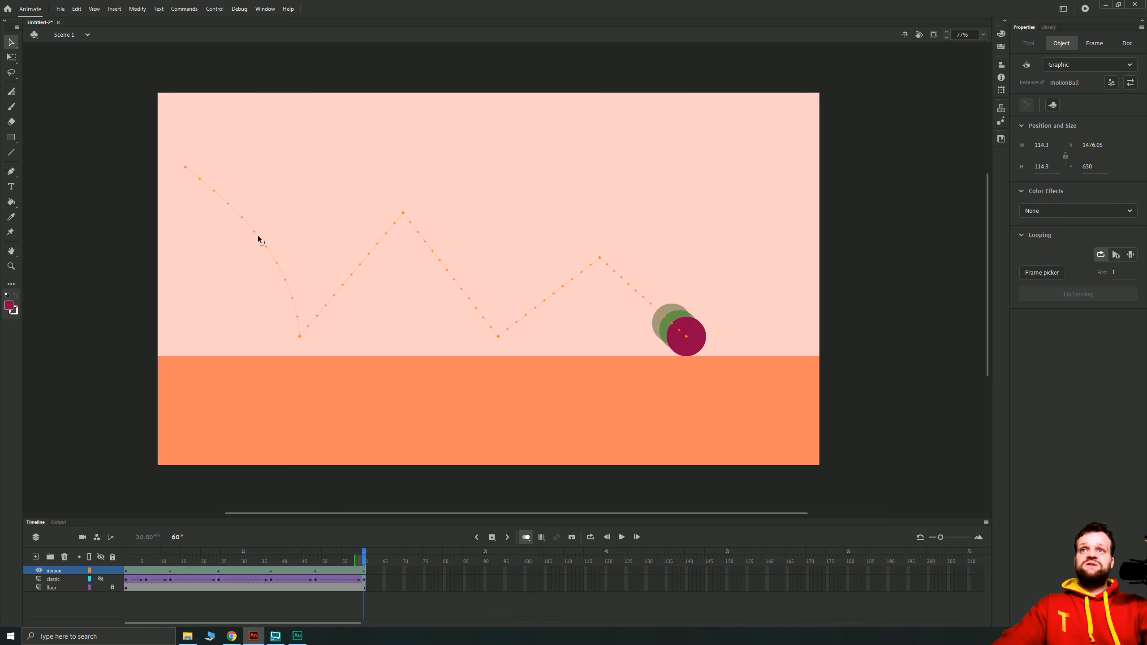
Step: Bend the first drop's motion path into a falling arc and scrub the playhead to frame 16
left_click_drag(243, 211, 254, 226)
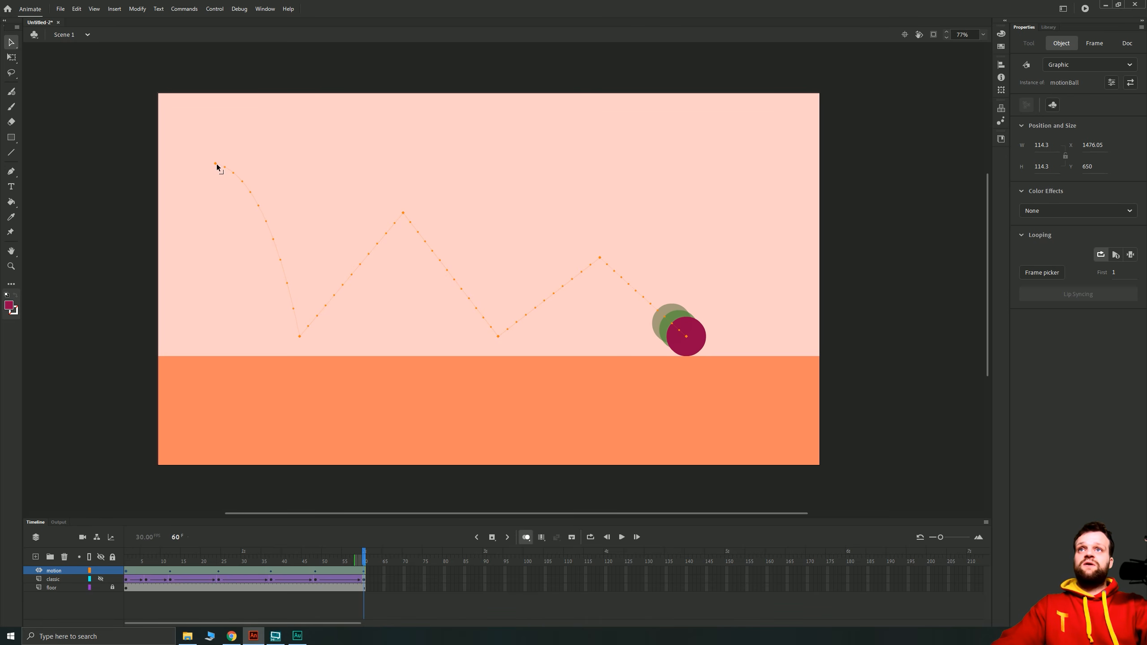
left_click(138, 561)
left_click_drag(139, 564, 187, 570)
Step: Curve the straight motion-path segments of the second and third bounces into arcs
left_click_drag(359, 268, 347, 213)
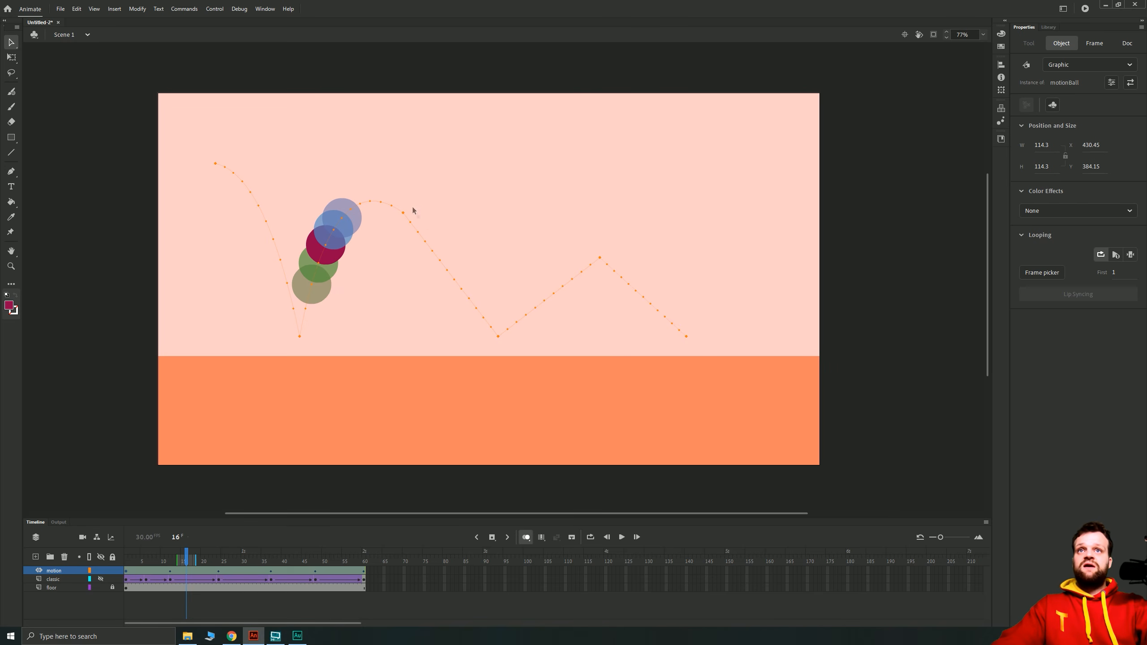
left_click_drag(447, 272, 450, 266)
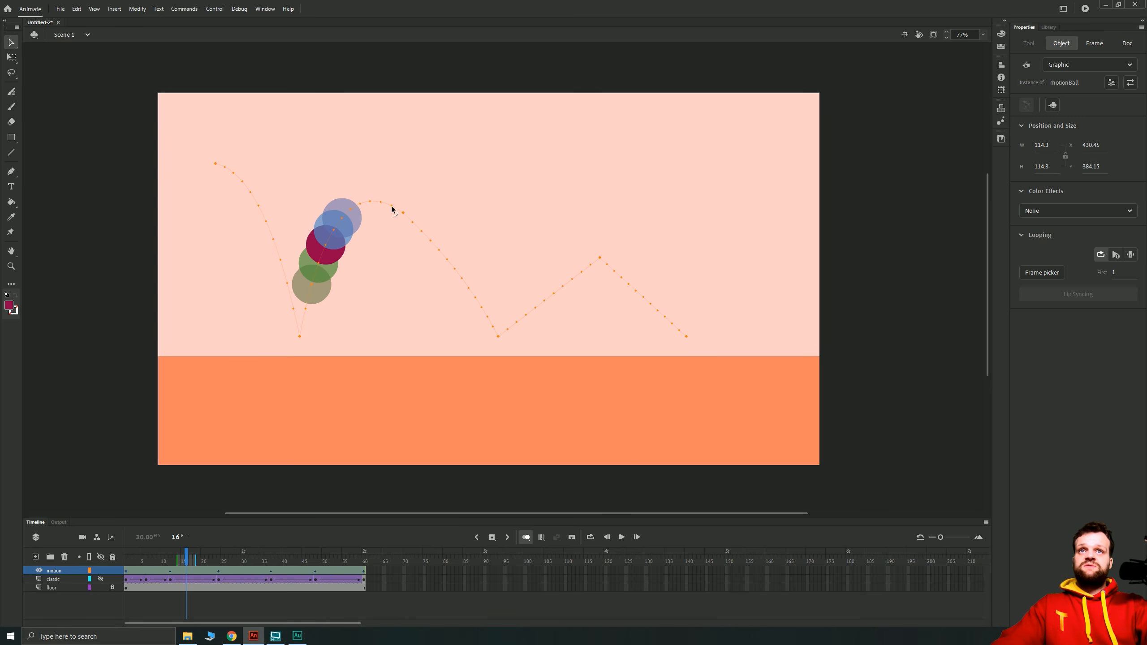
left_click_drag(551, 297, 540, 279)
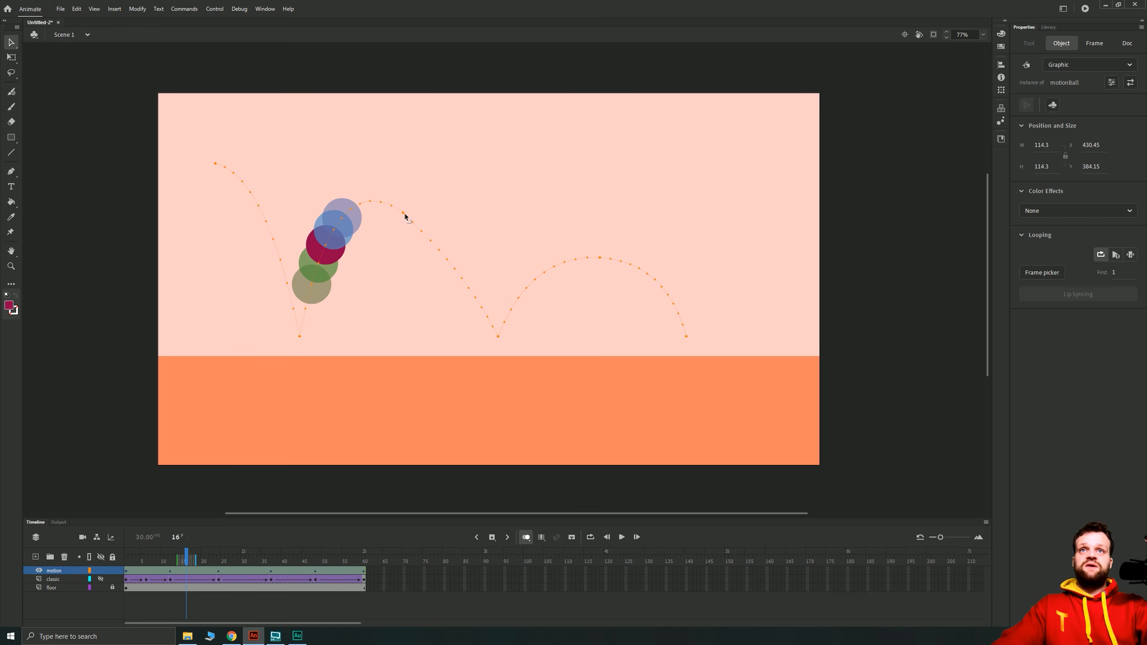
Step: Play the motion tween from the start to check the ball's movement along the curved path
left_click(130, 560)
key("Return")
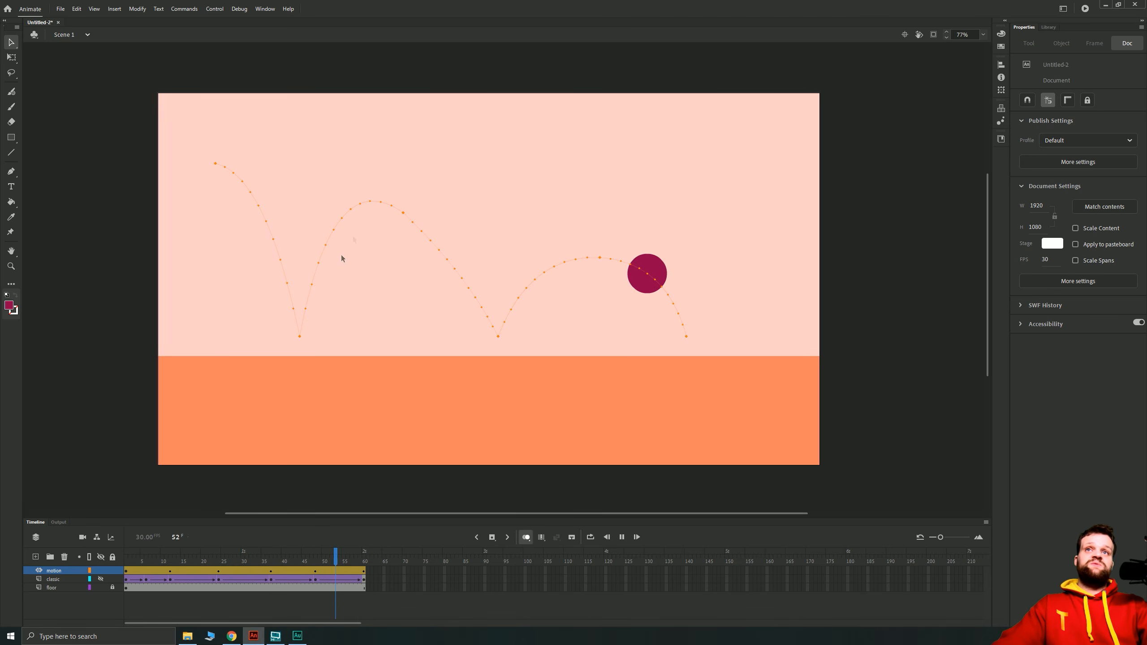
key("Return")
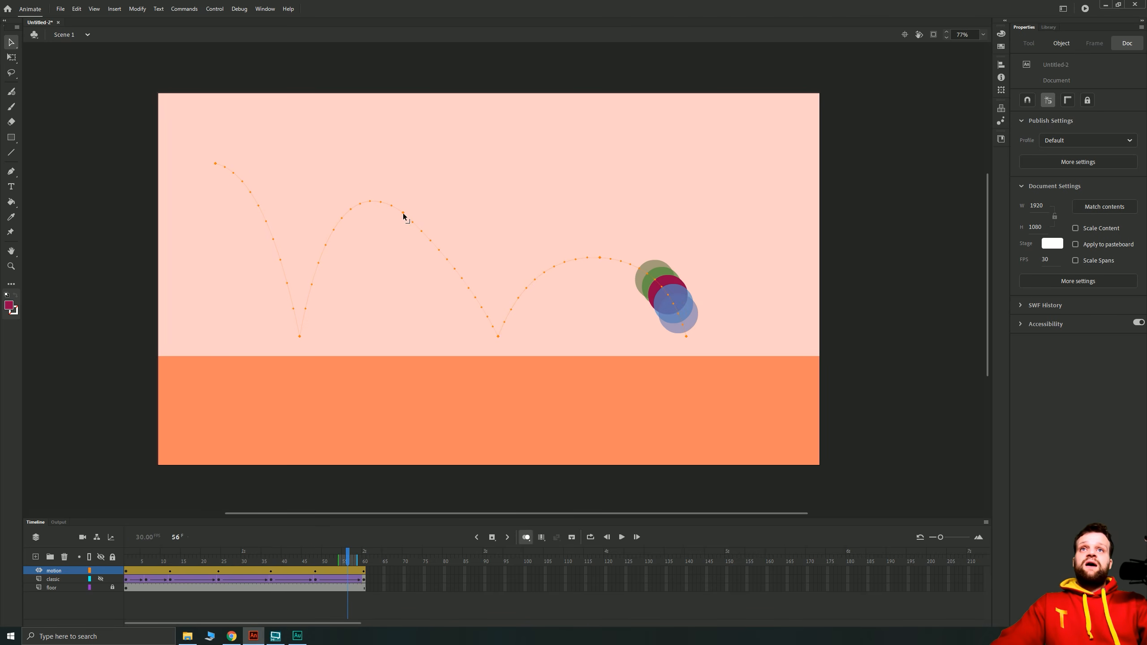
Step: Reshape the middle bounce into a rounder, more symmetrical arc and replay the animation from the first frame
left_click_drag(434, 238, 412, 211)
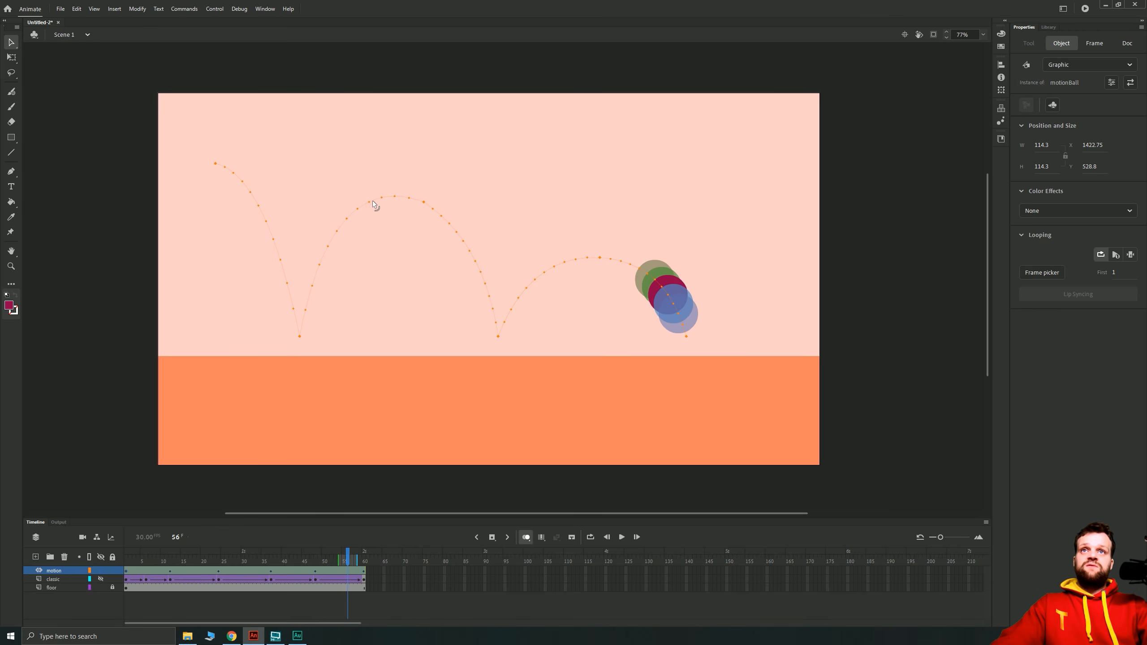
left_click(125, 559)
key("Return")
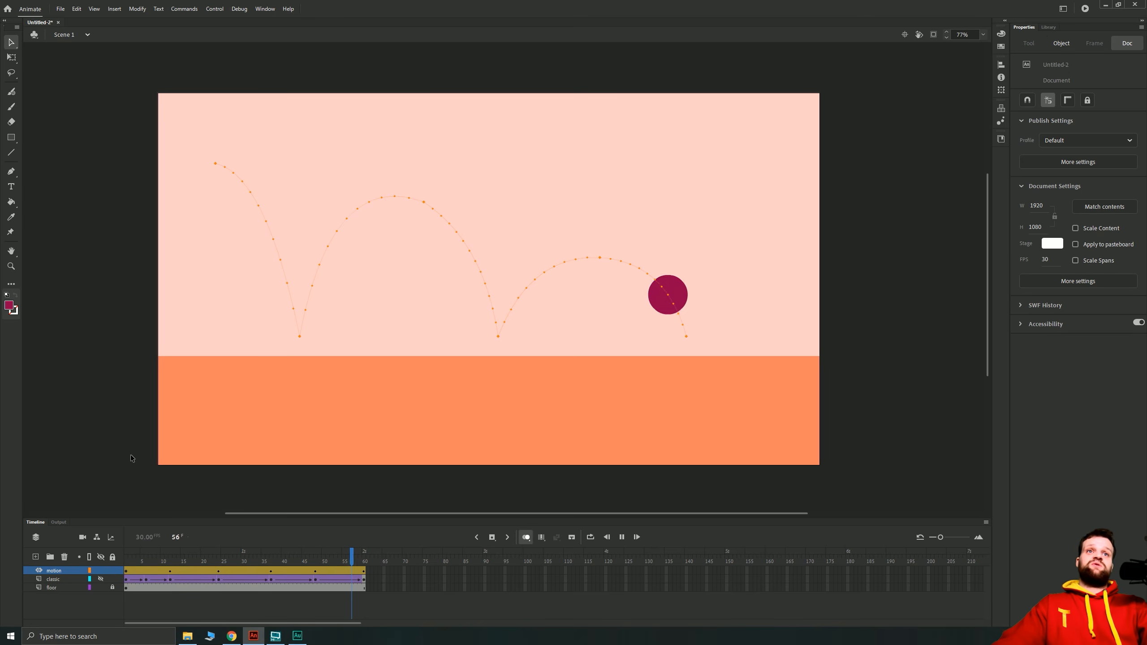
Step: Compare the classic and motion tweens by toggling the two layers' visibility and replaying the animation
left_click(101, 571)
left_click(101, 579)
key("Return")
left_click(101, 570)
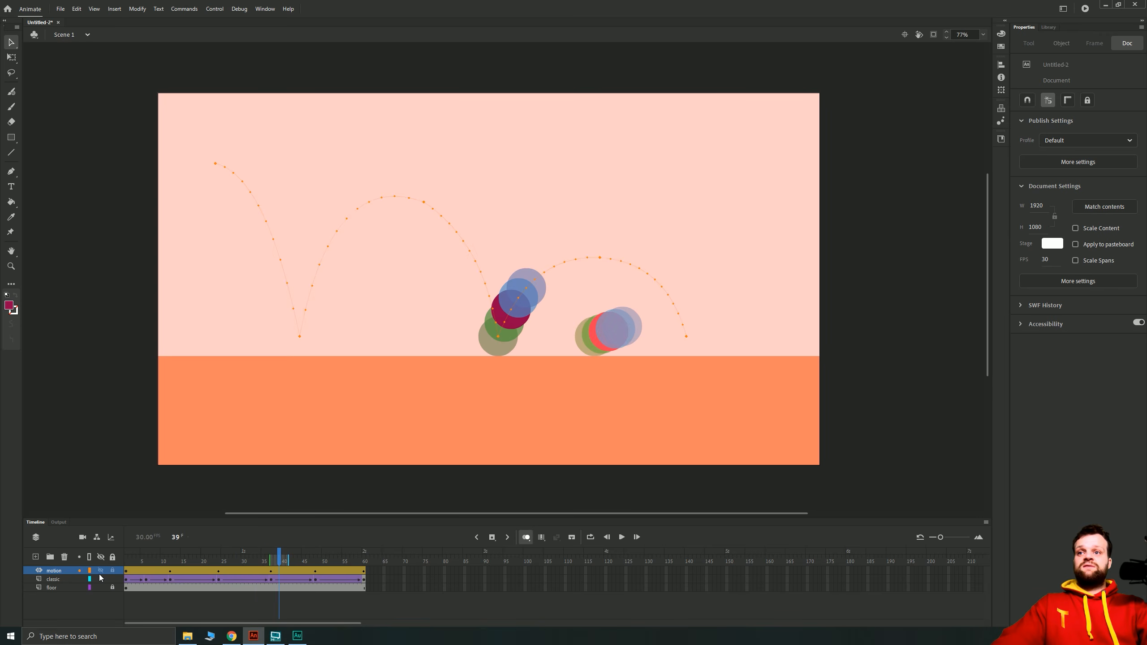
key("Return")
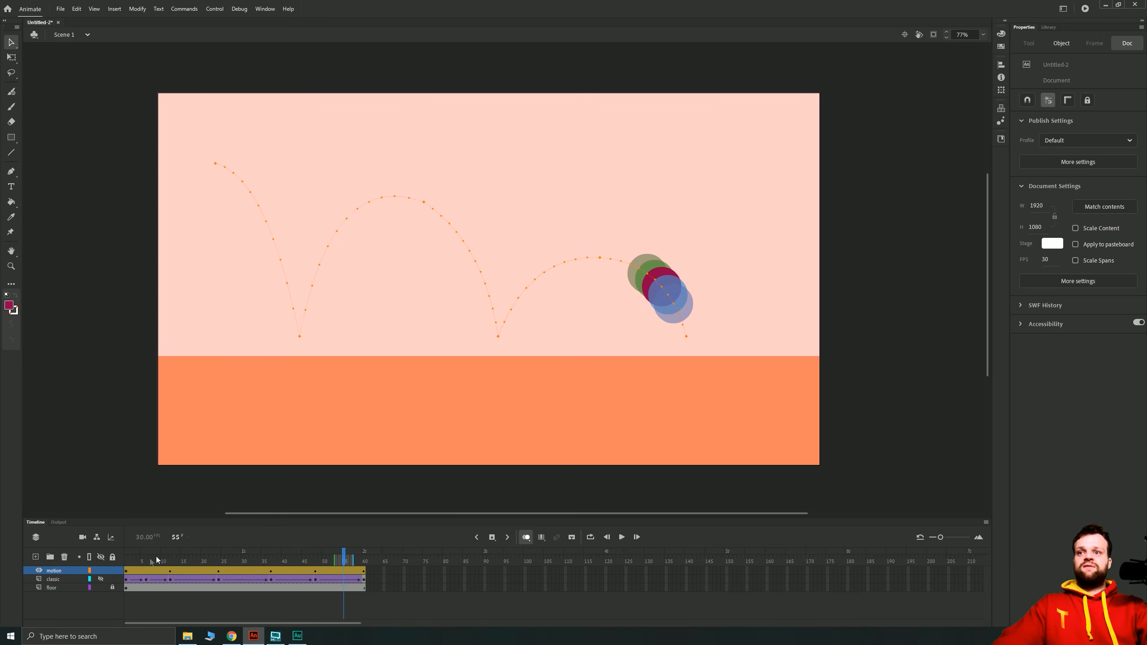
Step: Hide the motion layer, show the classic layer, and play the classic tween on its own
left_click(101, 570)
left_click(101, 579)
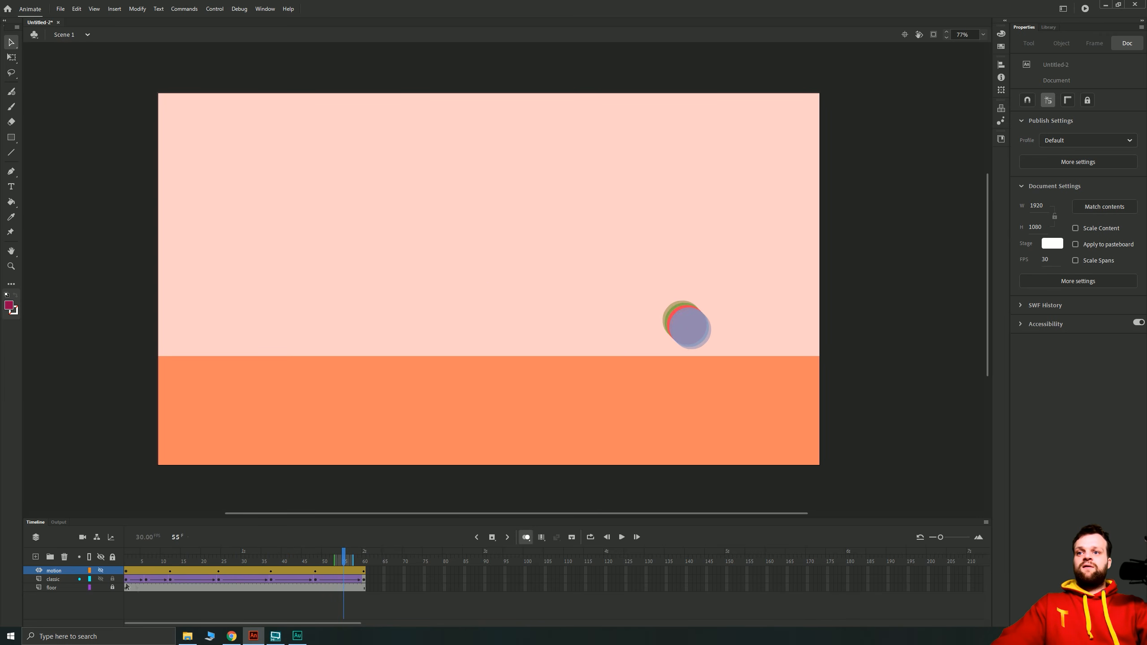
key("Return")
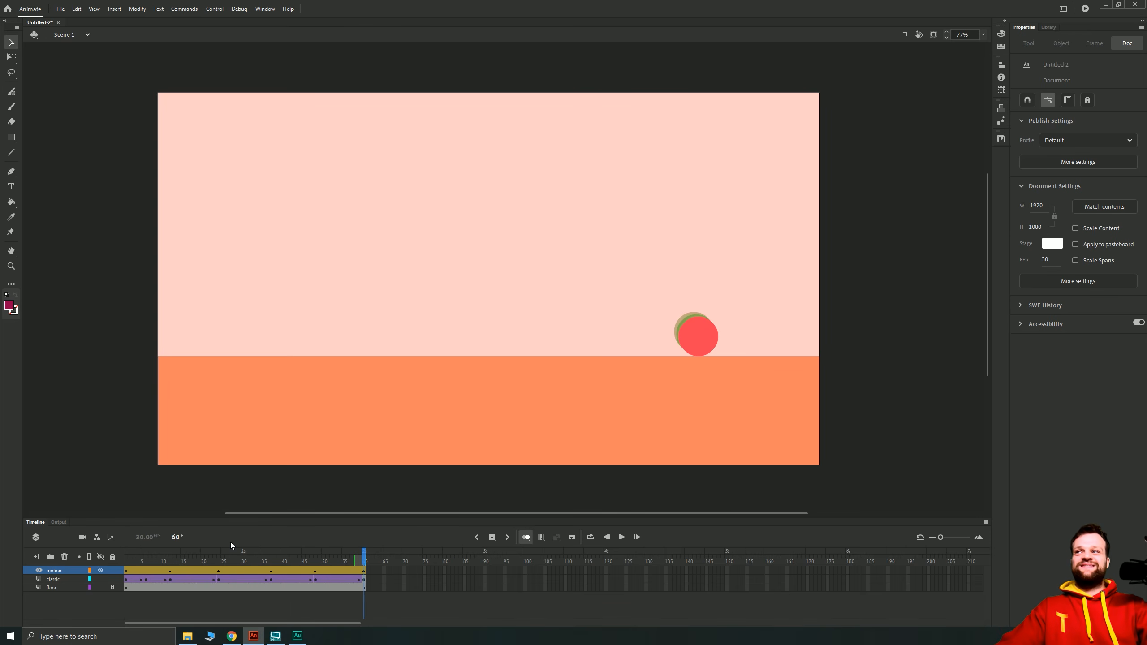
Step: Show the motion layer again and play both tweens together from frame 1 to compare their movement
left_click(100, 571)
left_click(130, 563)
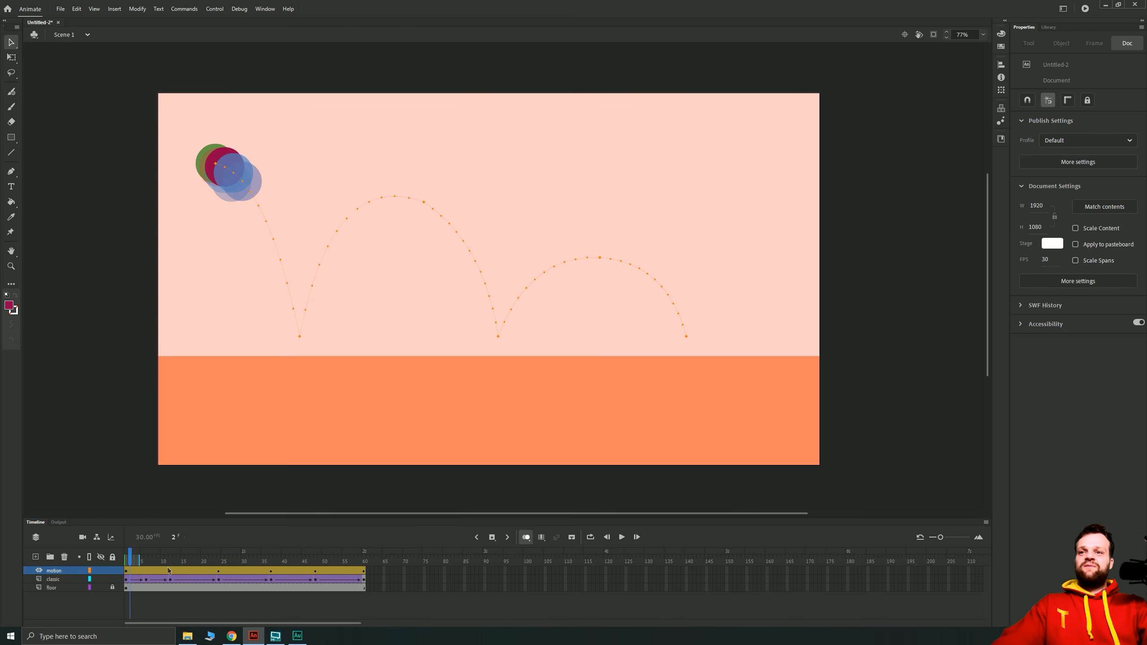
left_click(126, 560)
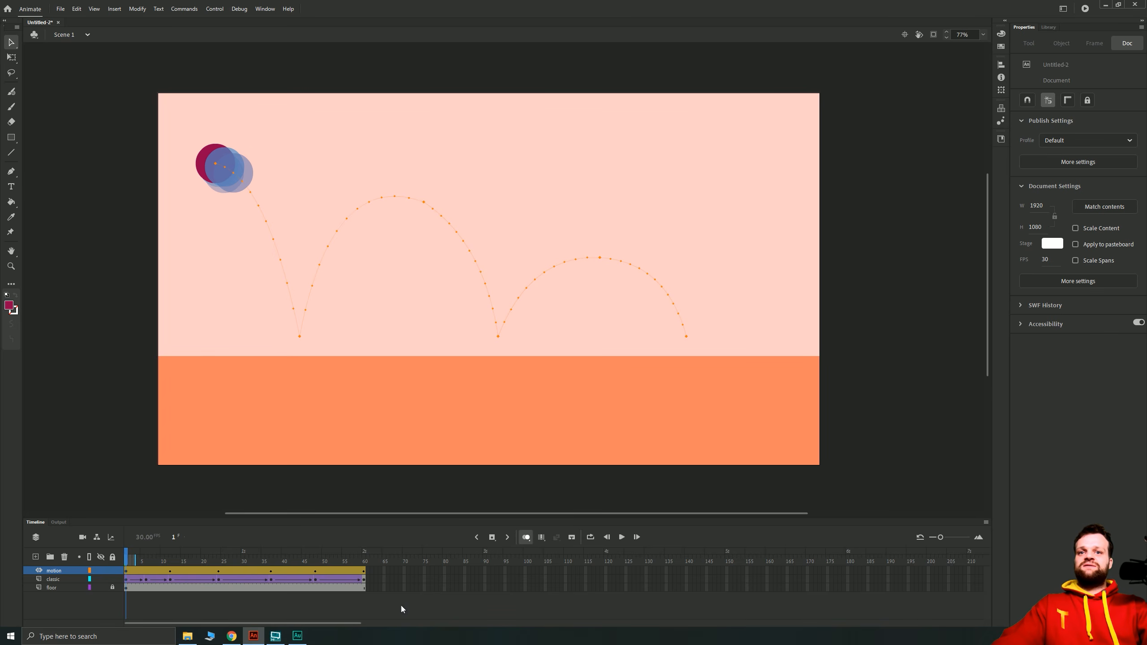
key("Return")
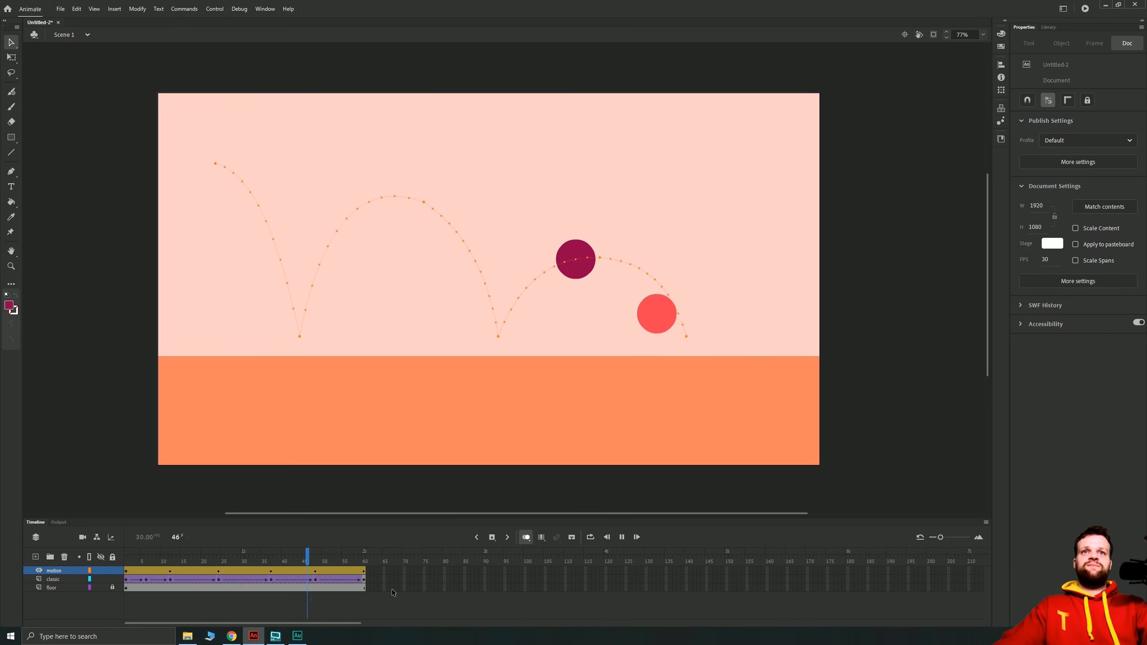
key("Return")
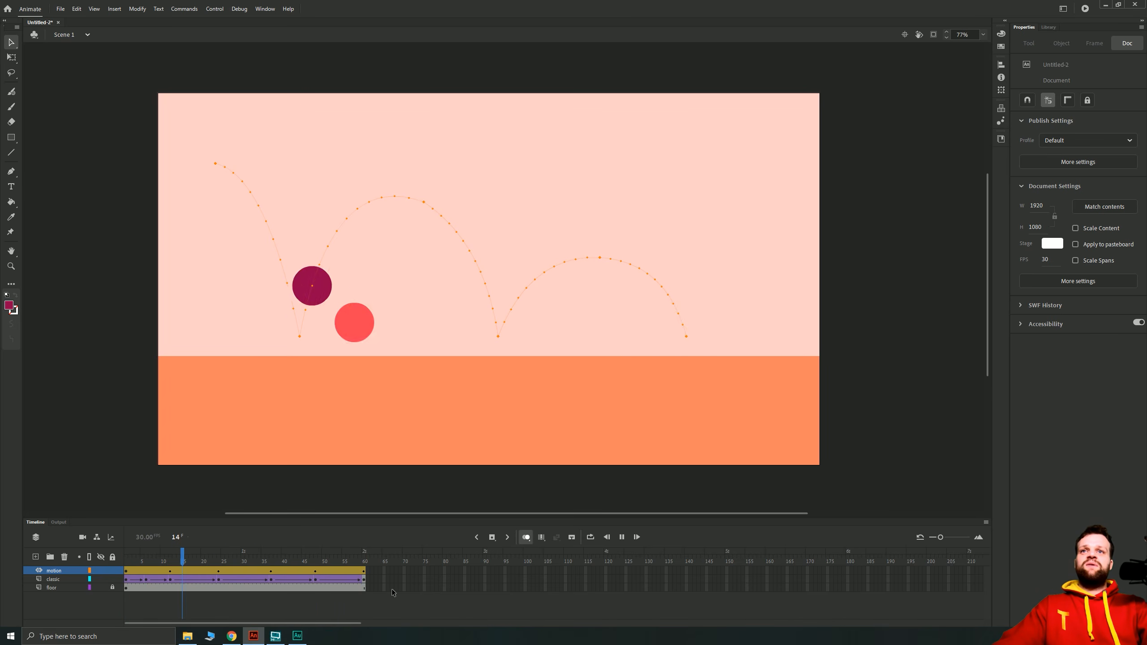